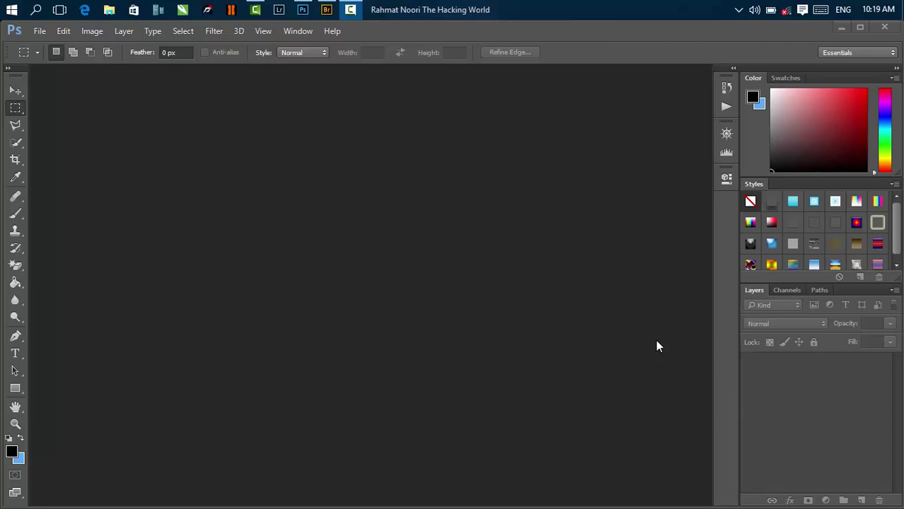
Step: Launch Adobe Bridge via File > Browse in Bridge, then hide it to return to Photoshop
{"action": "left_click", "coordinate": [36, 31]}
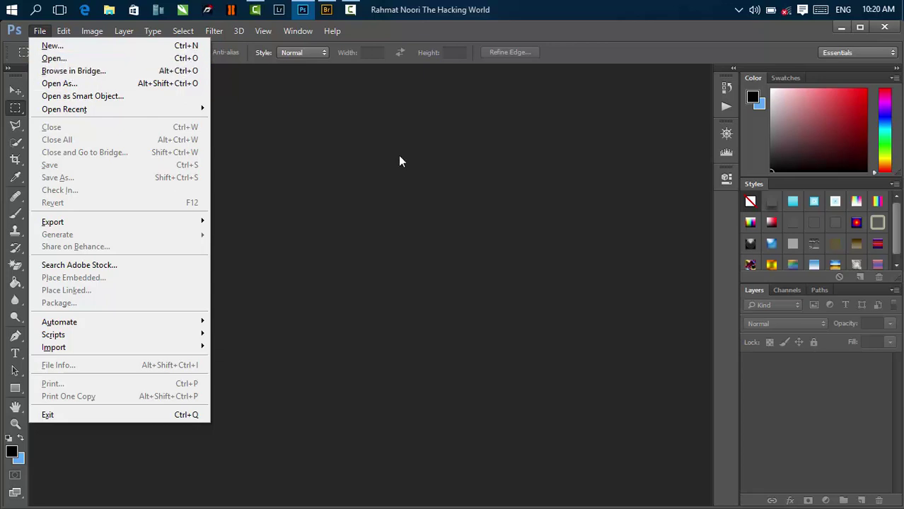
{"action": "left_click", "coordinate": [518, 223]}
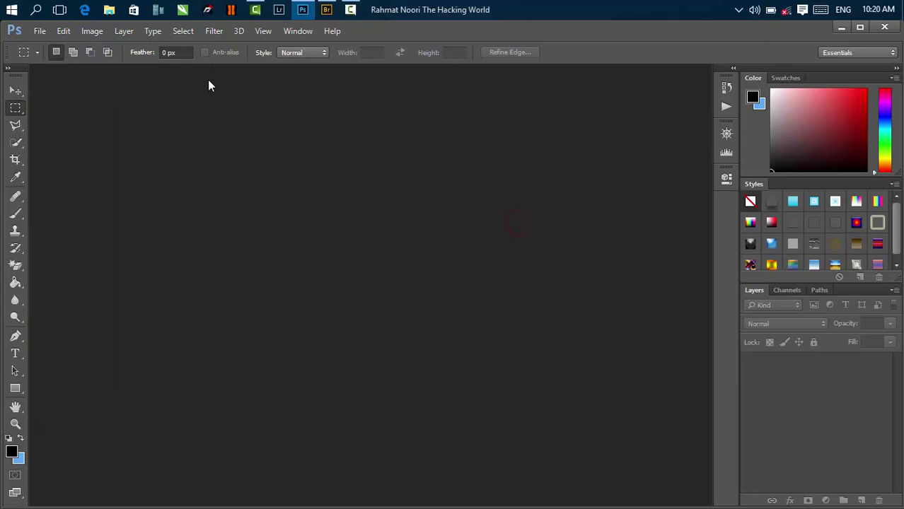
{"action": "left_click", "coordinate": [40, 31]}
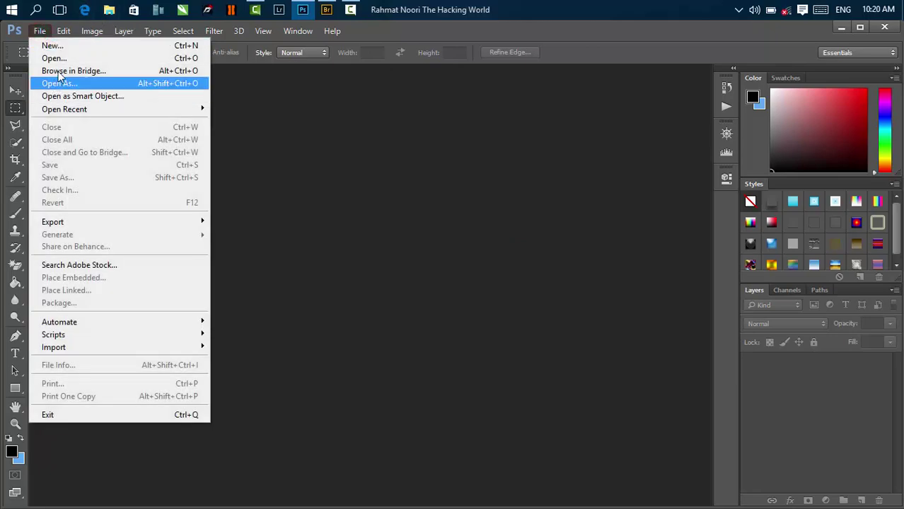
{"action": "left_click", "coordinate": [60, 71]}
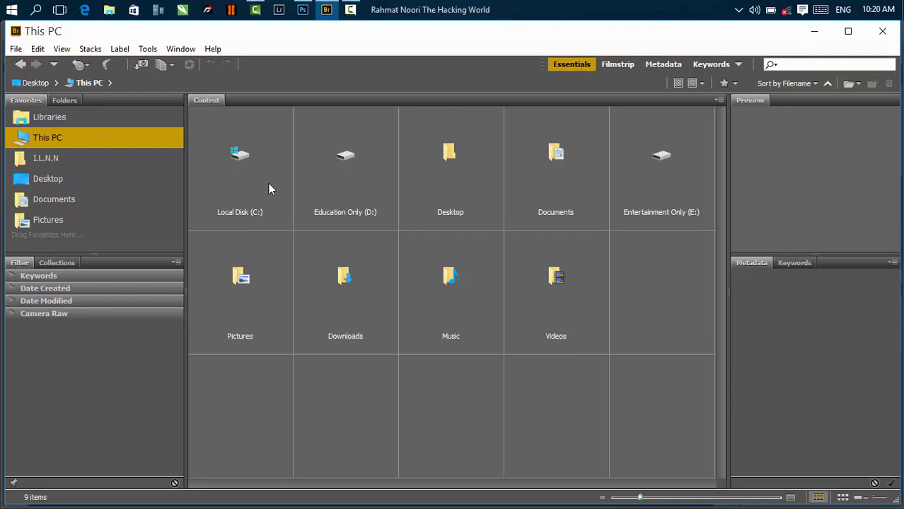
{"action": "mouse_move", "coordinate": [751, 44]}
{"action": "left_mouse_down"}
{"action": "mouse_move", "coordinate": [785, 164]}
{"action": "mouse_move", "coordinate": [759, 58]}
{"action": "mouse_move", "coordinate": [692, 66]}
{"action": "mouse_move", "coordinate": [787, 63]}
{"action": "mouse_move", "coordinate": [785, 46]}
{"action": "mouse_move", "coordinate": [746, 45]}
{"action": "left_mouse_up"}
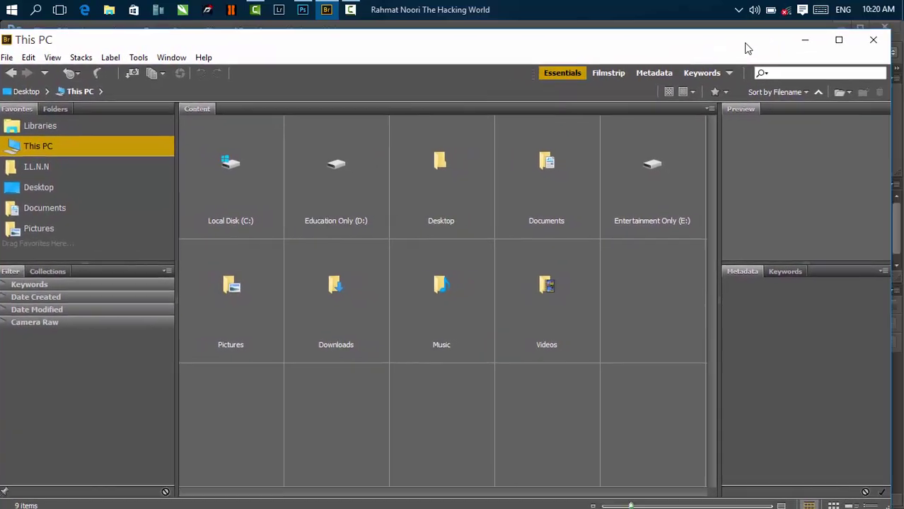
{"action": "left_click", "coordinate": [783, 41]}
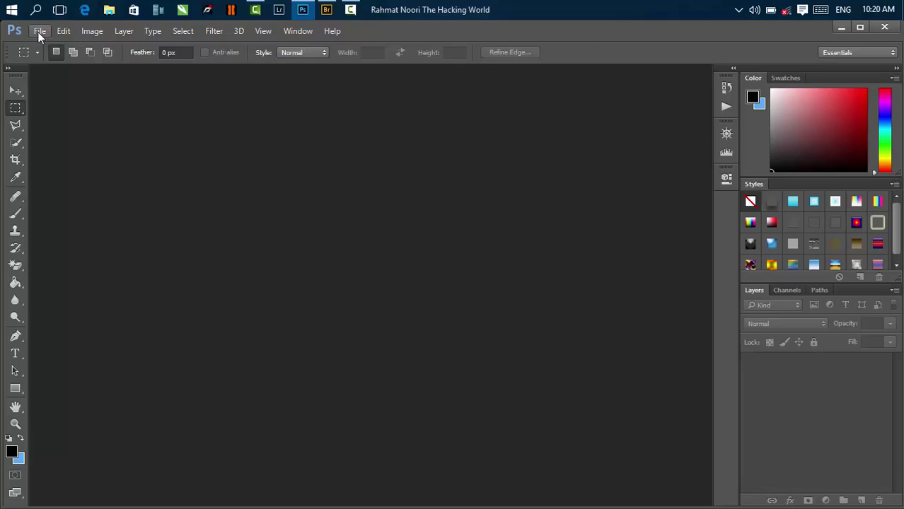
Step: Reopen Adobe Bridge from Photoshop's File menu, showing the This PC drives
{"action": "left_click", "coordinate": [39, 31]}
{"action": "left_click", "coordinate": [397, 159]}
{"action": "left_click", "coordinate": [40, 31]}
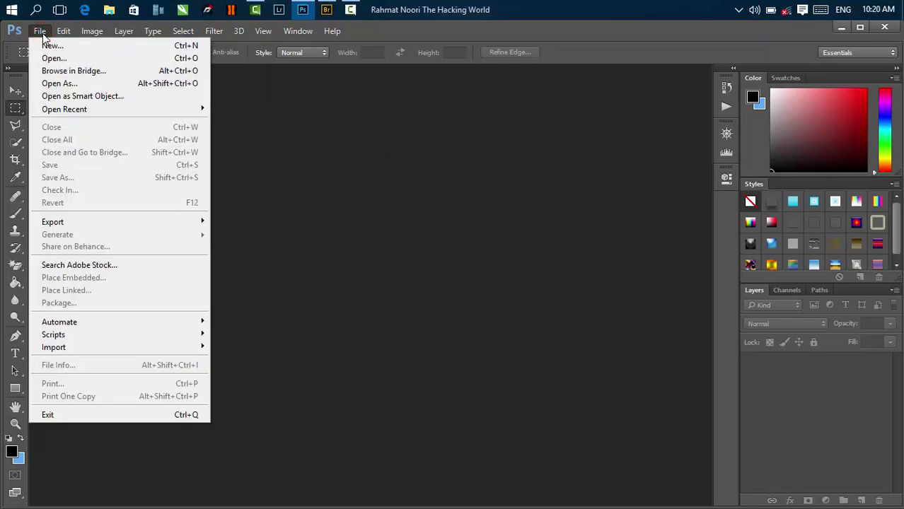
{"action": "left_click", "coordinate": [73, 71]}
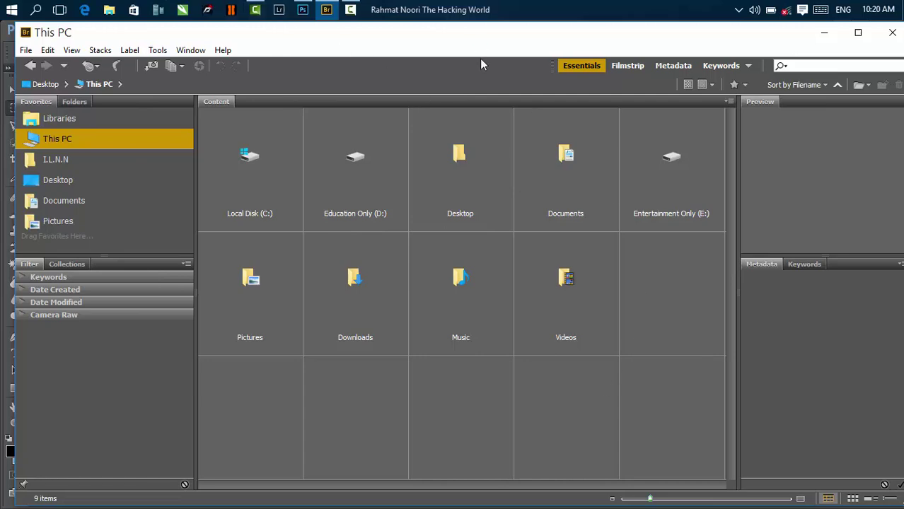
Step: Maximize the Bridge window and switch to the Essentials workspace
{"action": "left_click_drag", "start_coordinate": [480, 38], "coordinate": [453, 36]}
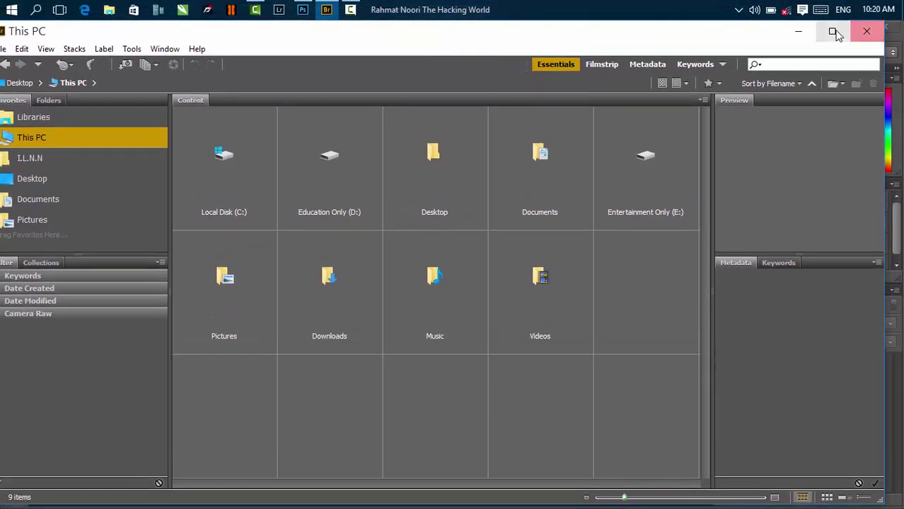
{"action": "left_click", "coordinate": [834, 33]}
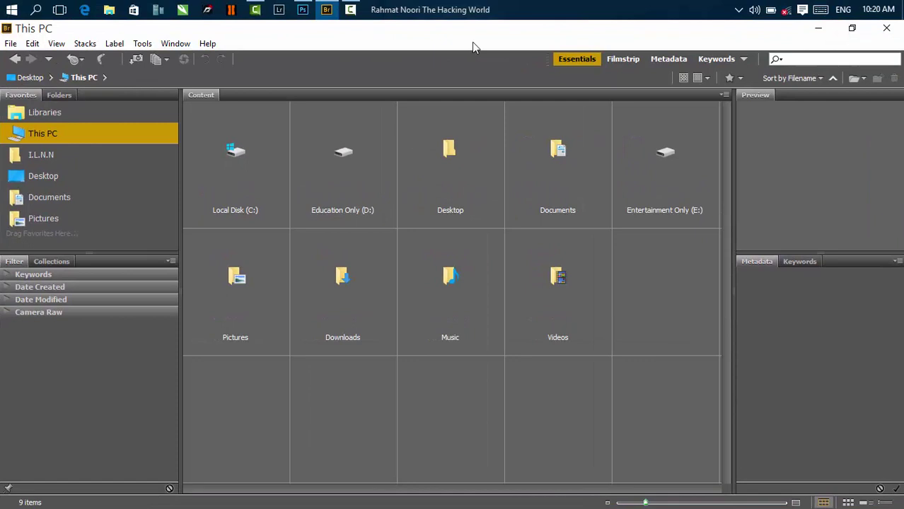
{"action": "left_click", "coordinate": [569, 60]}
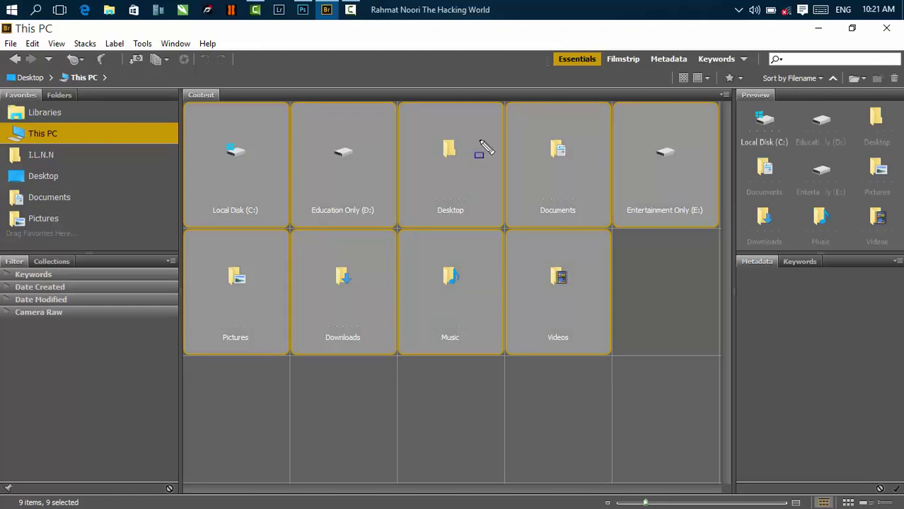
Step: Annotate the Bridge panels with pen-tool outlines
{"action": "mouse_move", "coordinate": [536, 48]}
{"action": "left_mouse_down"}
{"action": "mouse_move", "coordinate": [695, 58]}
{"action": "mouse_move", "coordinate": [756, 72]}
{"action": "left_mouse_up"}
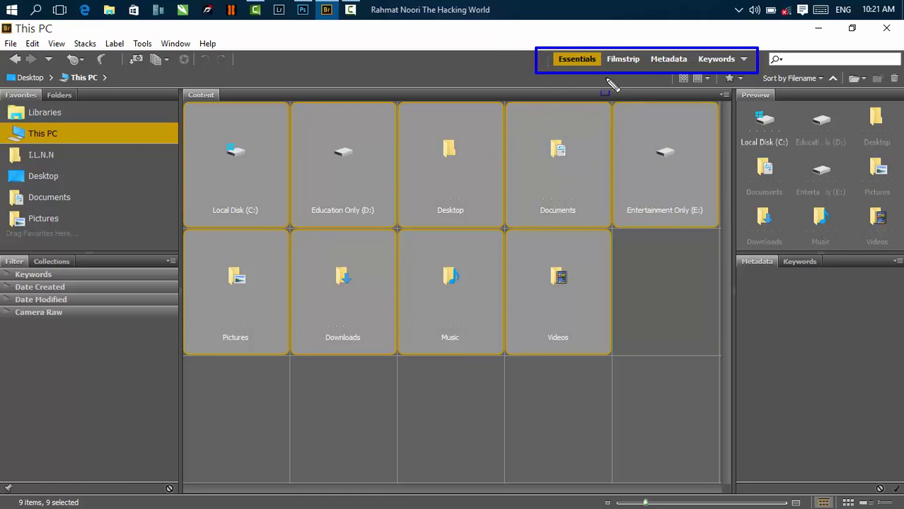
{"action": "left_click", "coordinate": [184, 104]}
{"action": "left_click_drag", "start_coordinate": [335, 176], "coordinate": [733, 479]}
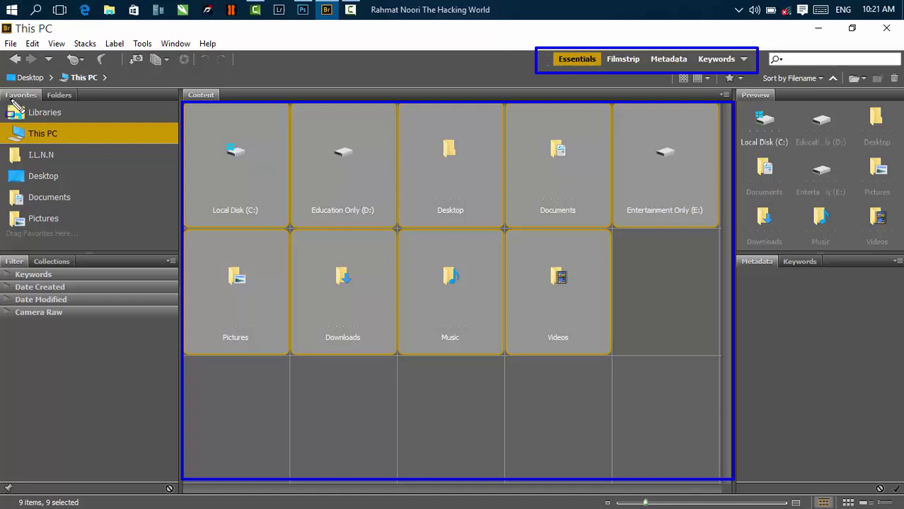
{"action": "mouse_move", "coordinate": [1, 93]}
{"action": "left_mouse_down"}
{"action": "mouse_move", "coordinate": [151, 248]}
{"action": "mouse_move", "coordinate": [177, 255]}
{"action": "left_mouse_up"}
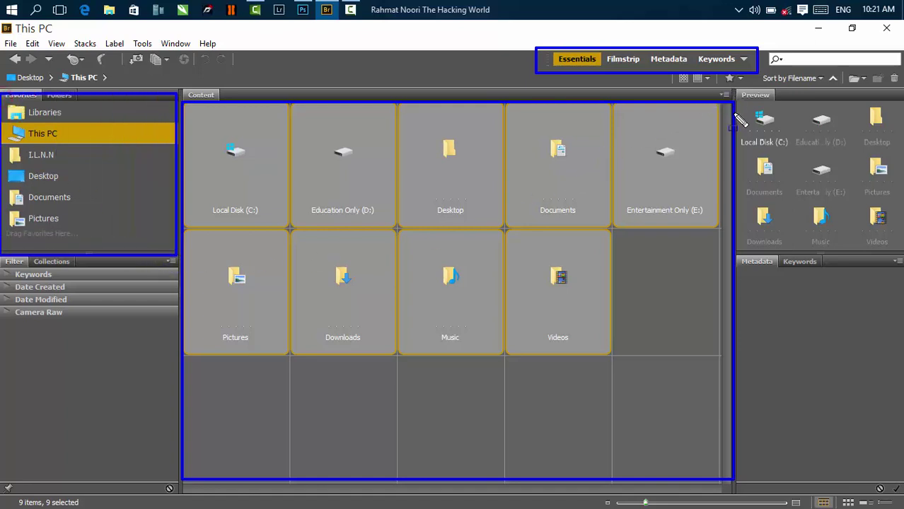
{"action": "left_click_drag", "start_coordinate": [738, 98], "coordinate": [902, 263]}
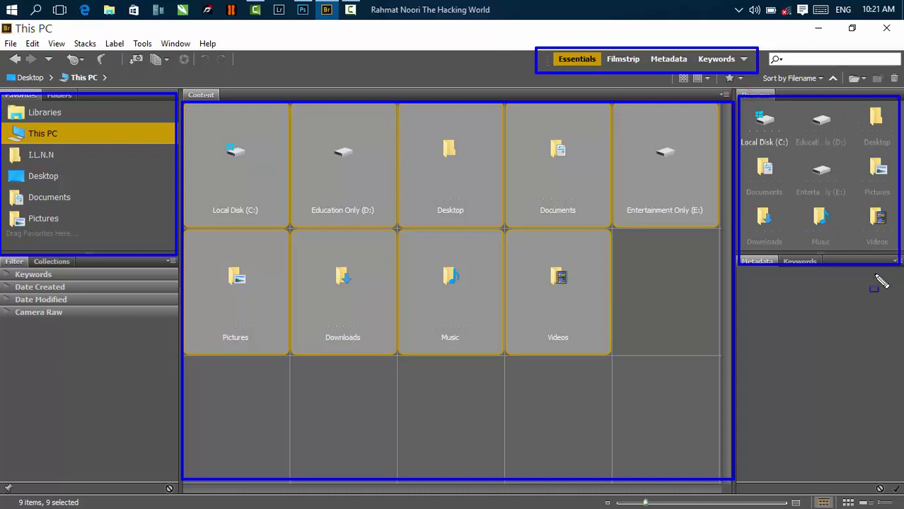
{"action": "left_click_drag", "start_coordinate": [718, 255], "coordinate": [901, 508]}
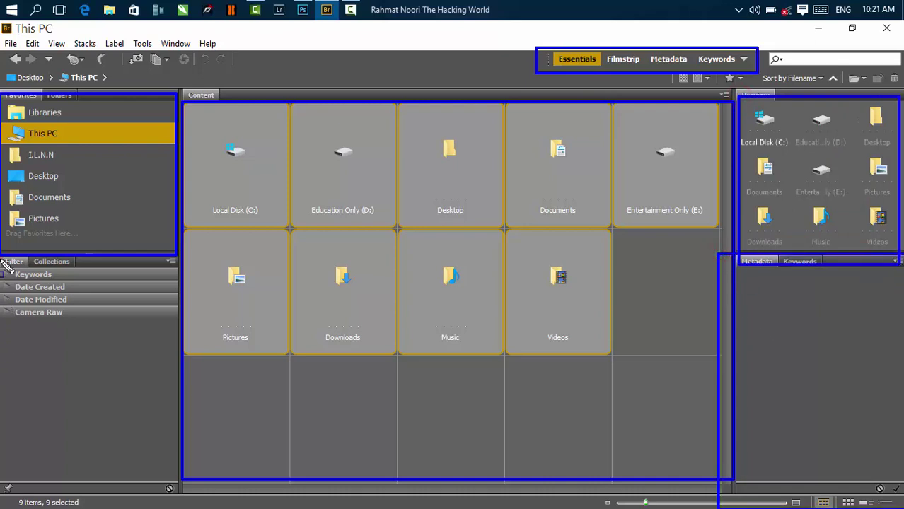
{"action": "left_click_drag", "start_coordinate": [1, 257], "coordinate": [171, 495]}
{"action": "left_click_drag", "start_coordinate": [1, 46], "coordinate": [253, 71]}
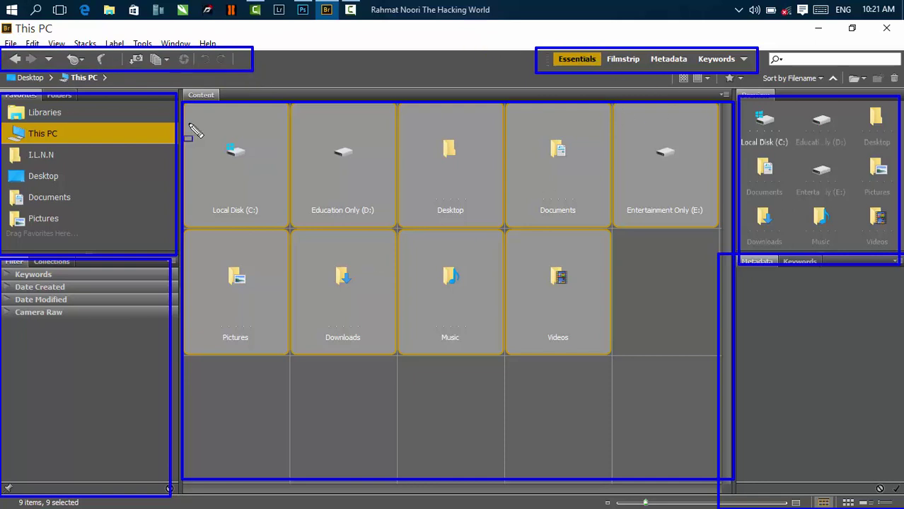
{"action": "key", "text": "Escape"}
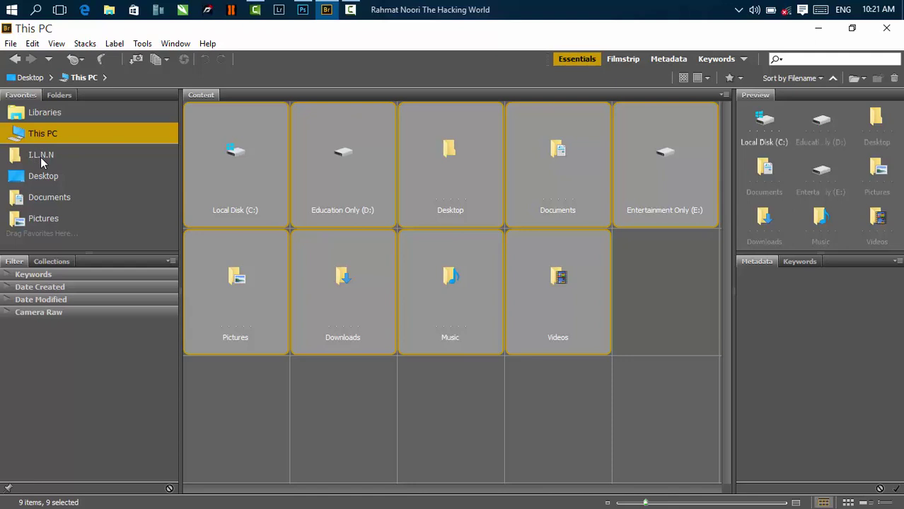
Step: Preview the Desktop, Pictures and Documents favourites, then return to This PC
{"action": "left_click", "coordinate": [41, 159]}
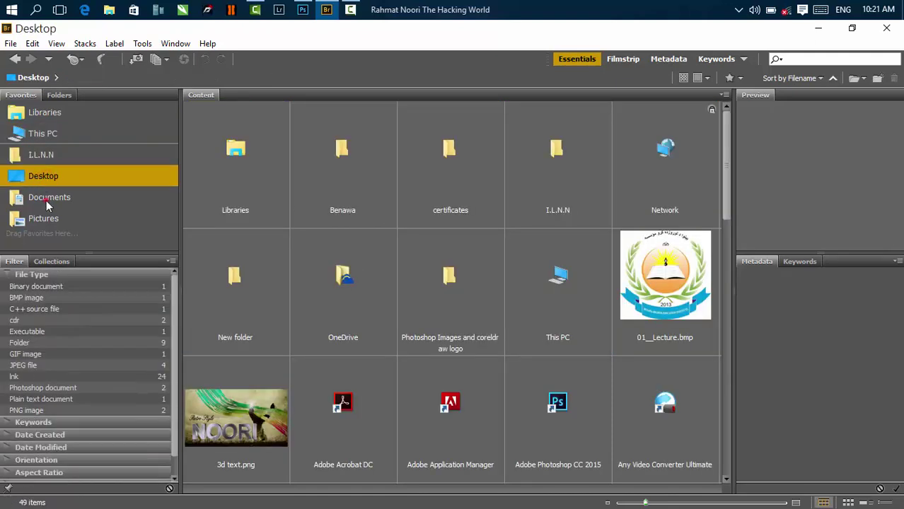
{"action": "left_click", "coordinate": [44, 221]}
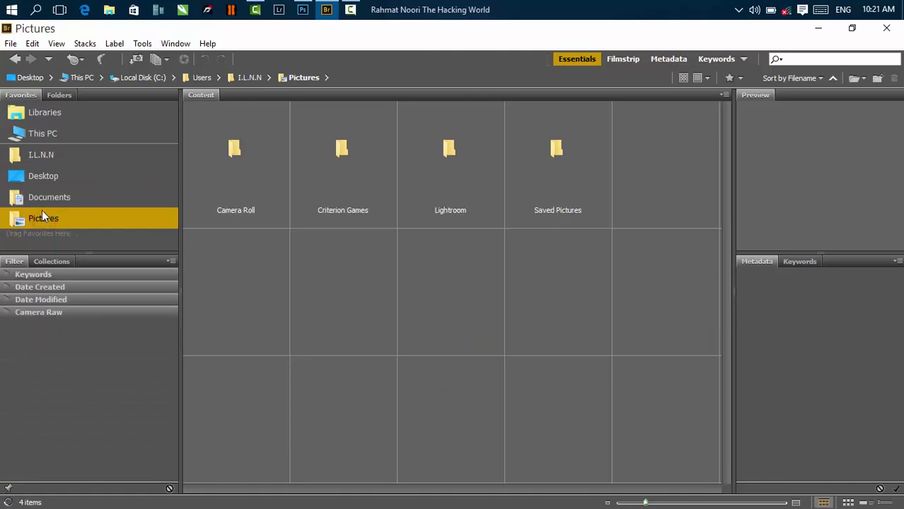
{"action": "left_click", "coordinate": [40, 198]}
{"action": "left_click", "coordinate": [33, 135]}
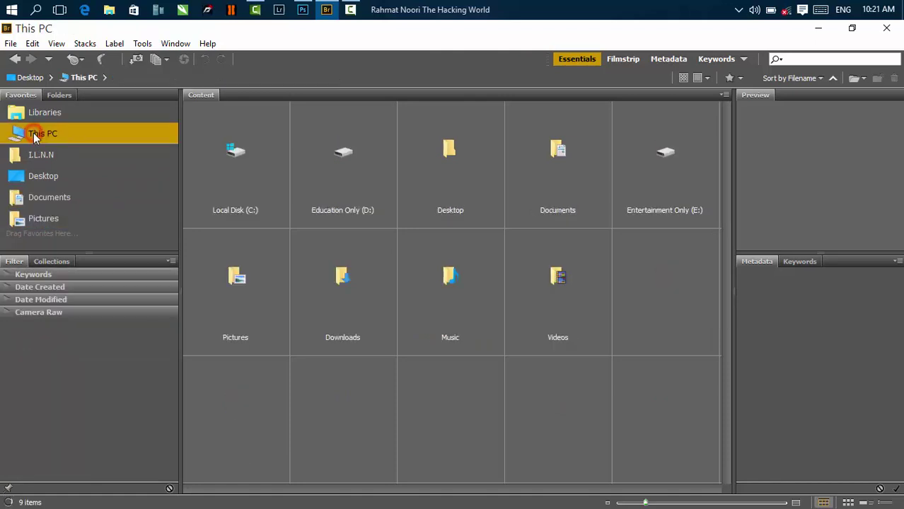
Step: Open Education Only (D:) and its wallpapers folder, scrolling through the 60 thumbnails
{"action": "double_click", "coordinate": [351, 181]}
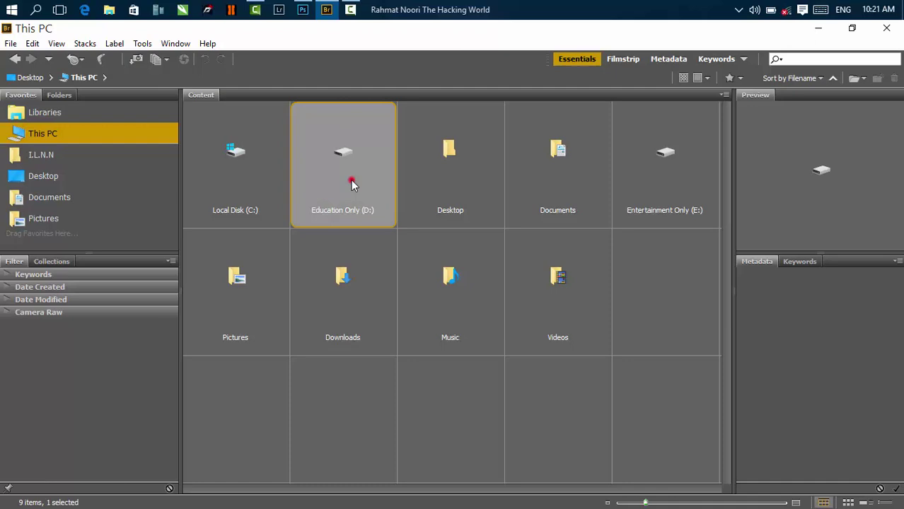
{"action": "double_click", "coordinate": [215, 188]}
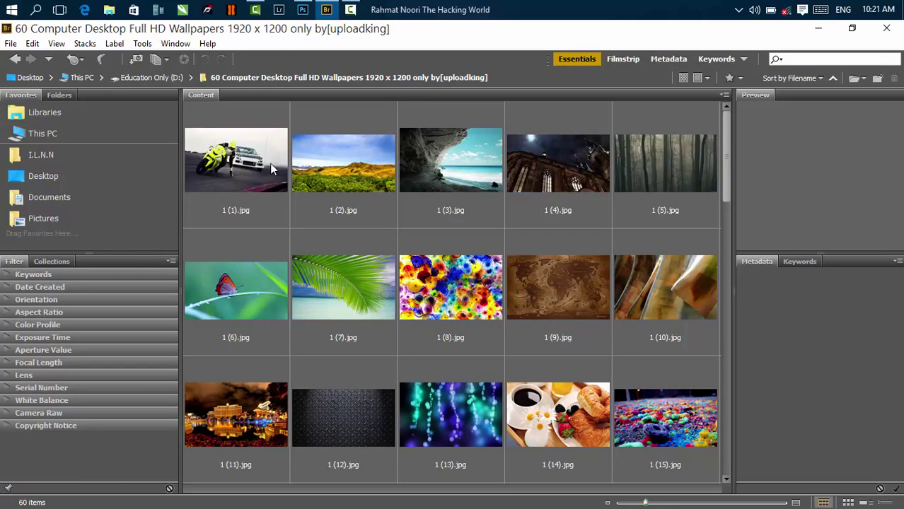
{"action": "scroll", "coordinate": [272, 168], "scroll_direction": "down", "scroll_amount": 10}
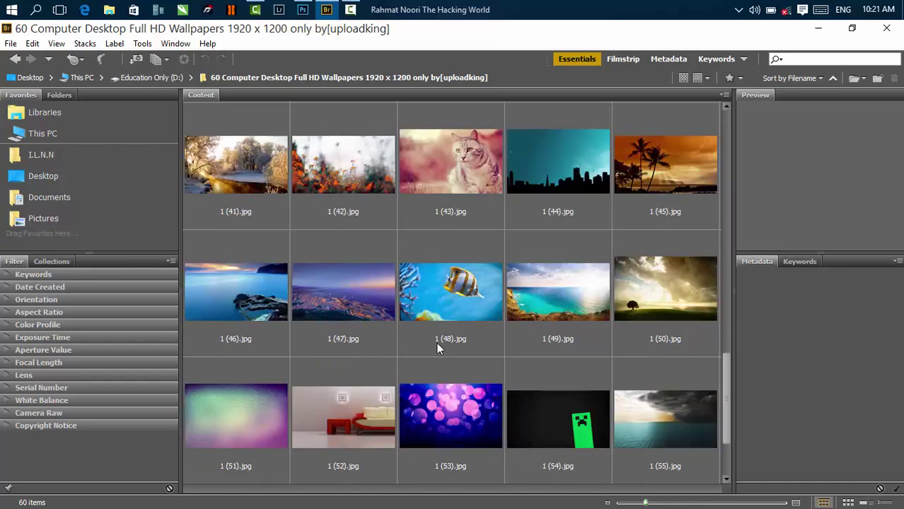
{"action": "scroll", "coordinate": [221, 387], "scroll_direction": "up", "scroll_amount": 10}
{"action": "scroll", "coordinate": [219, 386], "scroll_direction": "down", "scroll_amount": 1}
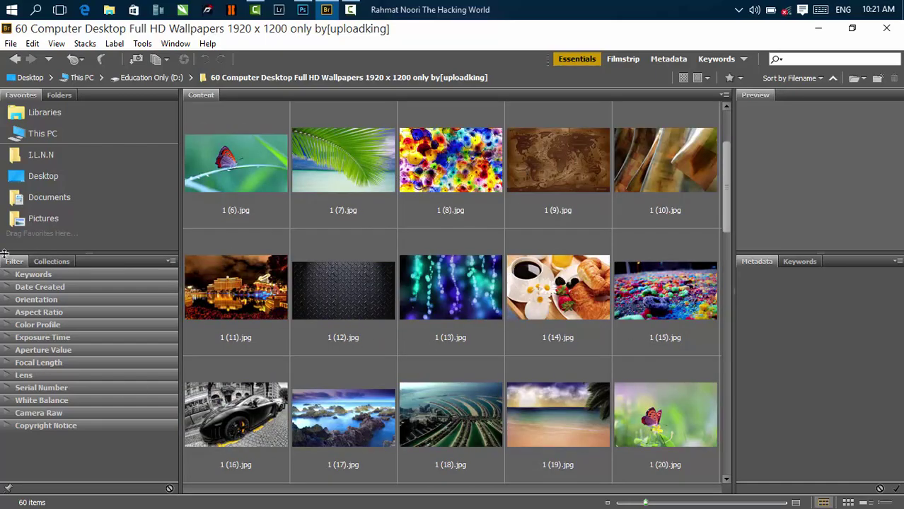
Step: Show the Collections panel and preview wallpapers 1 (13).jpg and 1 (14).jpg
{"action": "left_click", "coordinate": [41, 264]}
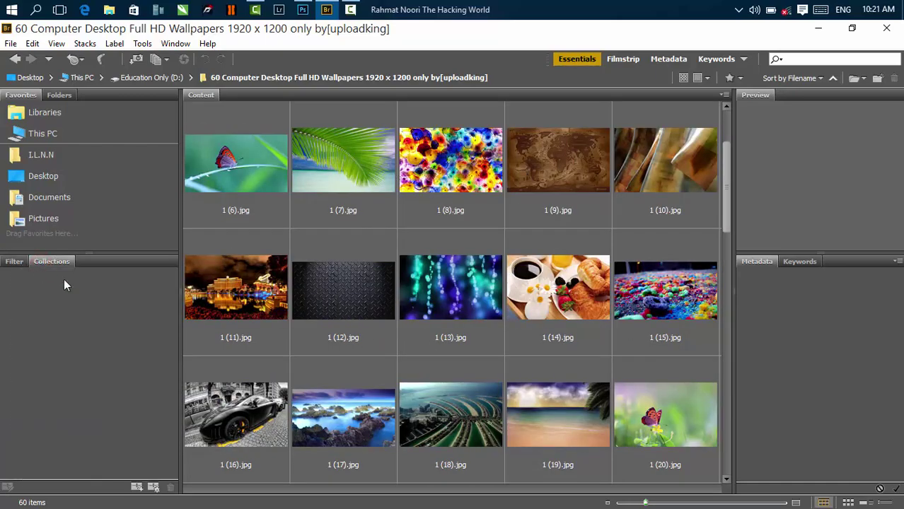
{"action": "left_click", "coordinate": [244, 210]}
{"action": "left_click", "coordinate": [325, 287]}
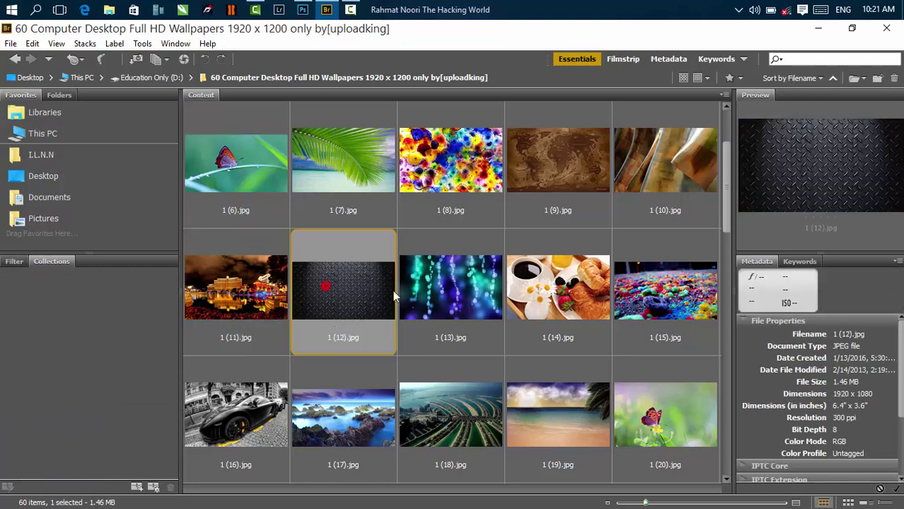
{"action": "left_click", "coordinate": [495, 291]}
{"action": "left_click", "coordinate": [523, 296]}
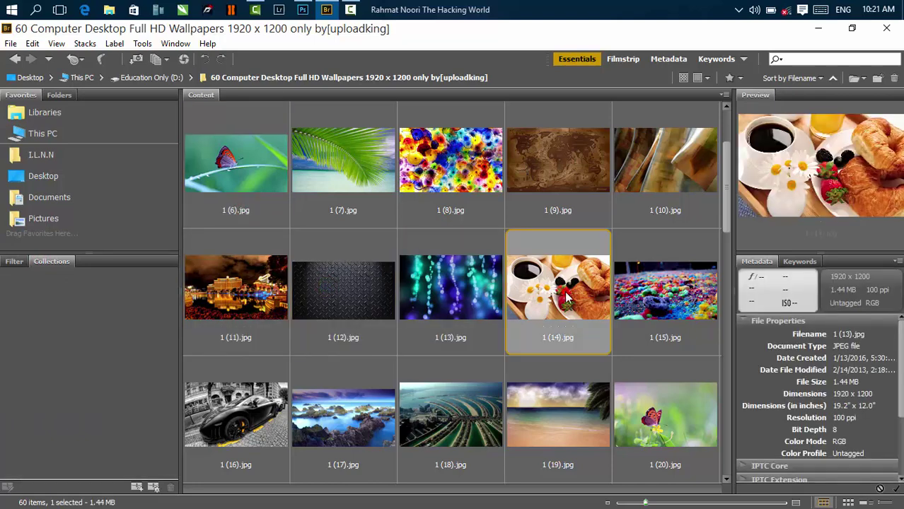
Step: List the filter categories and preview wallpapers 1 (7), 1 (12) and 1 (13)
{"action": "left_click", "coordinate": [15, 262]}
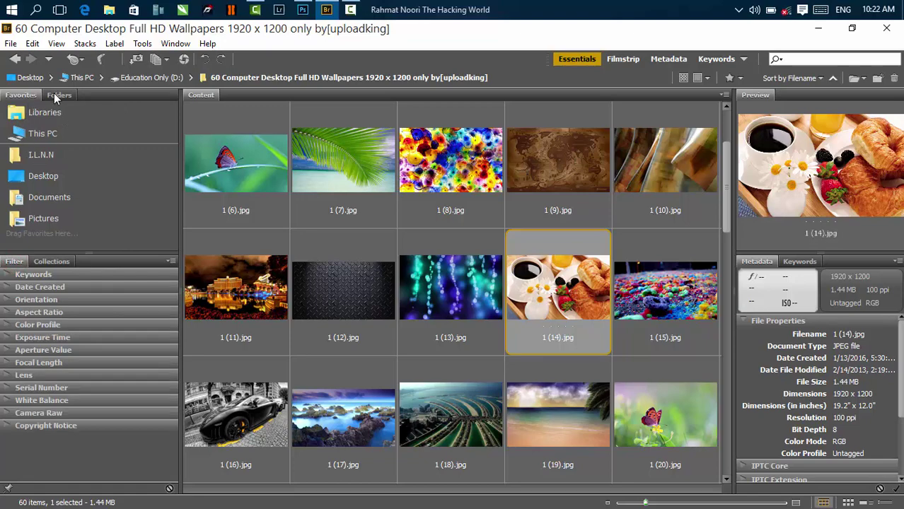
{"action": "left_click", "coordinate": [335, 205]}
{"action": "left_click", "coordinate": [340, 319]}
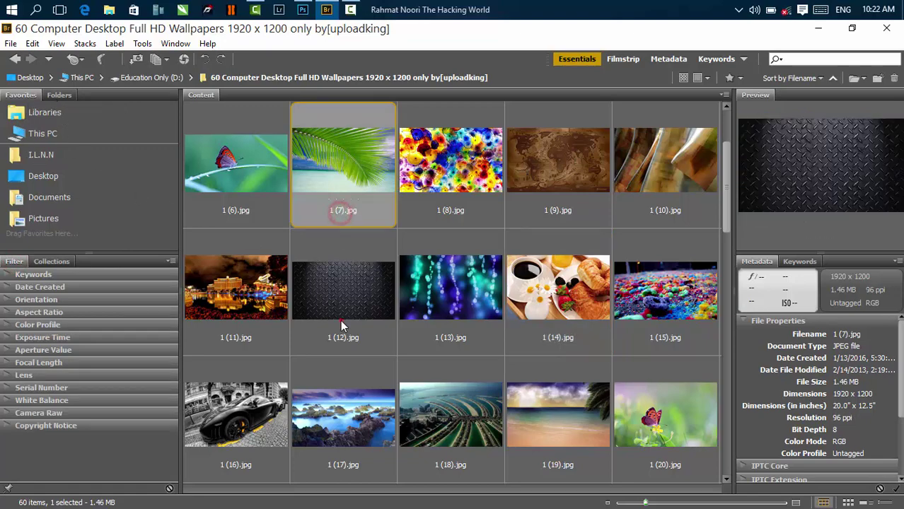
{"action": "left_click", "coordinate": [432, 276]}
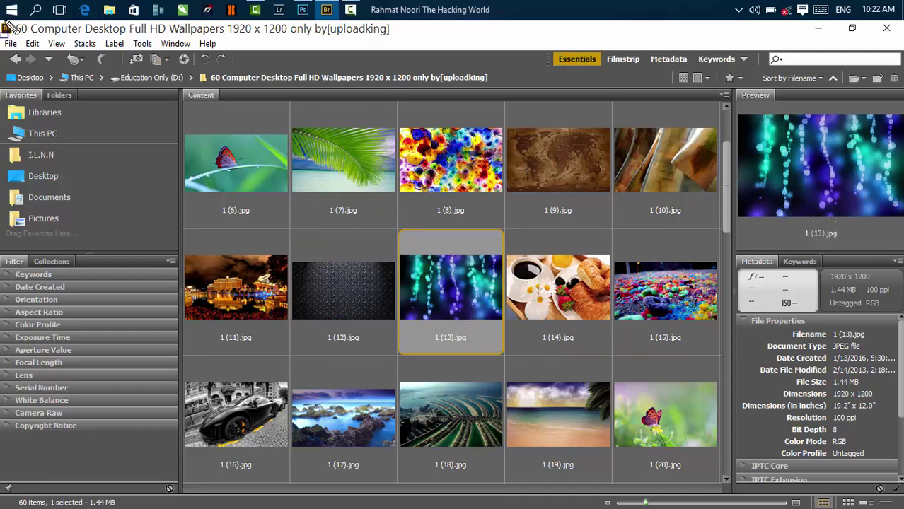
{"action": "left_click_drag", "start_coordinate": [2, 22], "coordinate": [397, 50]}
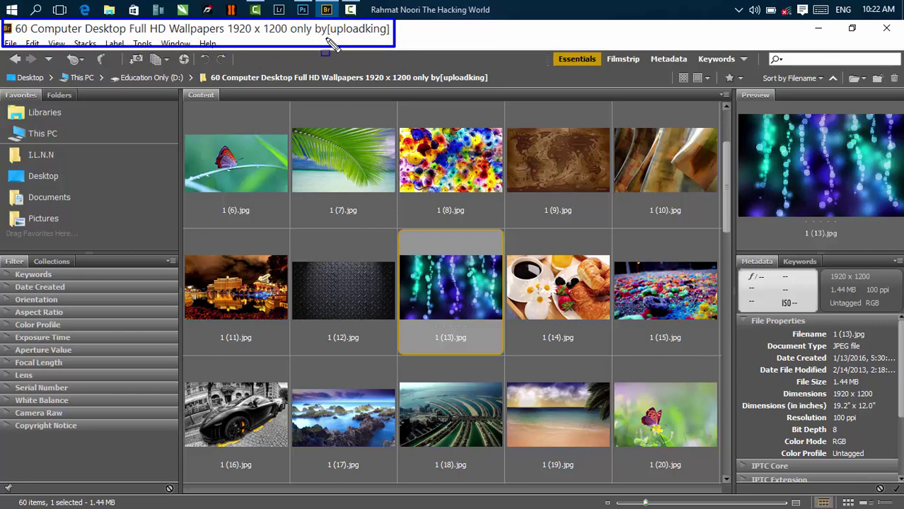
{"action": "key", "text": "Escape"}
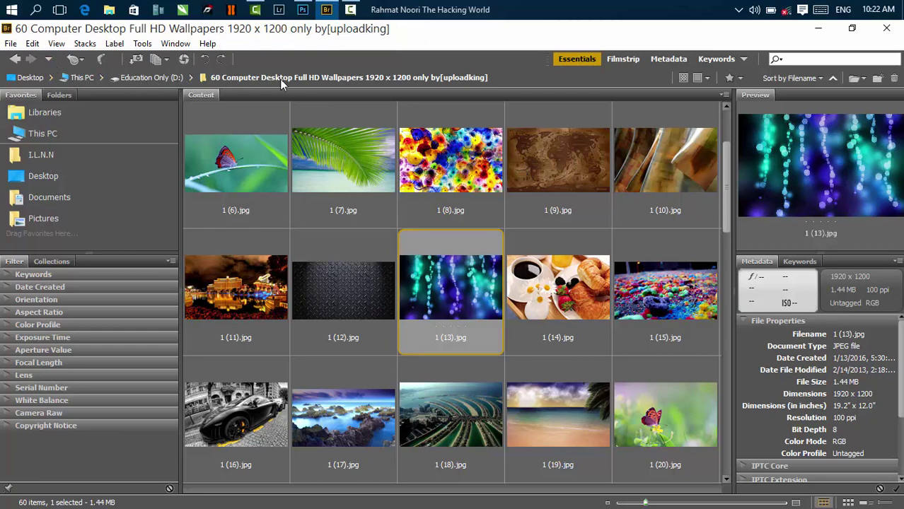
Step: Show the editable folder path, select 1 (7).jpg, and browse the Folders tree
{"action": "left_click", "coordinate": [411, 77]}
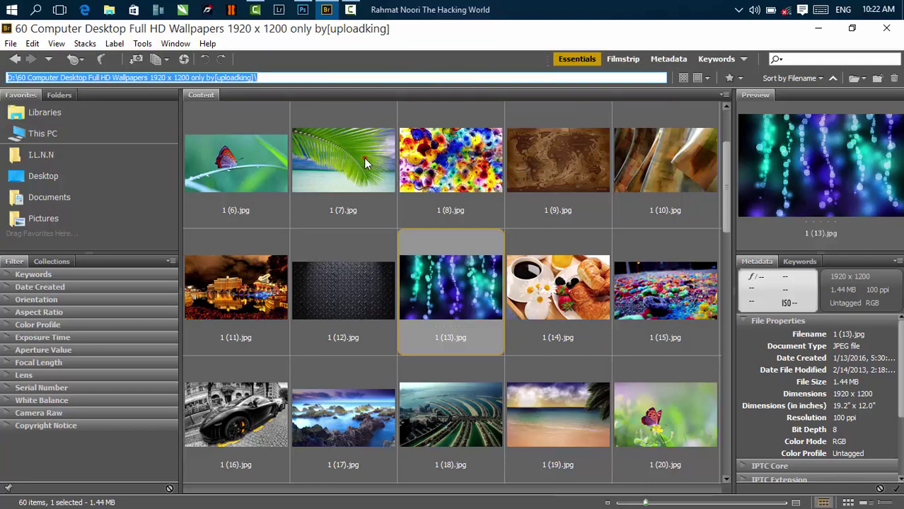
{"action": "left_click", "coordinate": [364, 159]}
{"action": "left_click", "coordinate": [61, 95]}
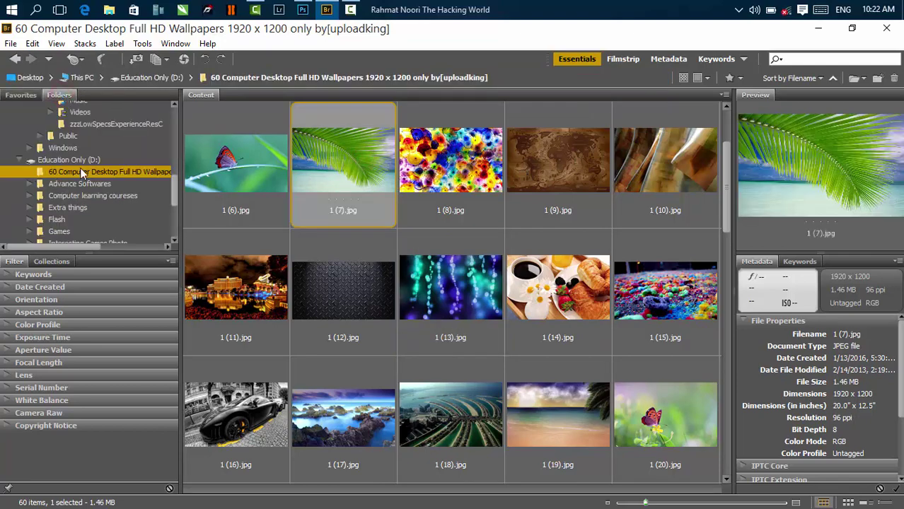
{"action": "mouse_move", "coordinate": [176, 185]}
{"action": "left_mouse_down"}
{"action": "mouse_move", "coordinate": [174, 137]}
{"action": "mouse_move", "coordinate": [176, 192]}
{"action": "left_mouse_up"}
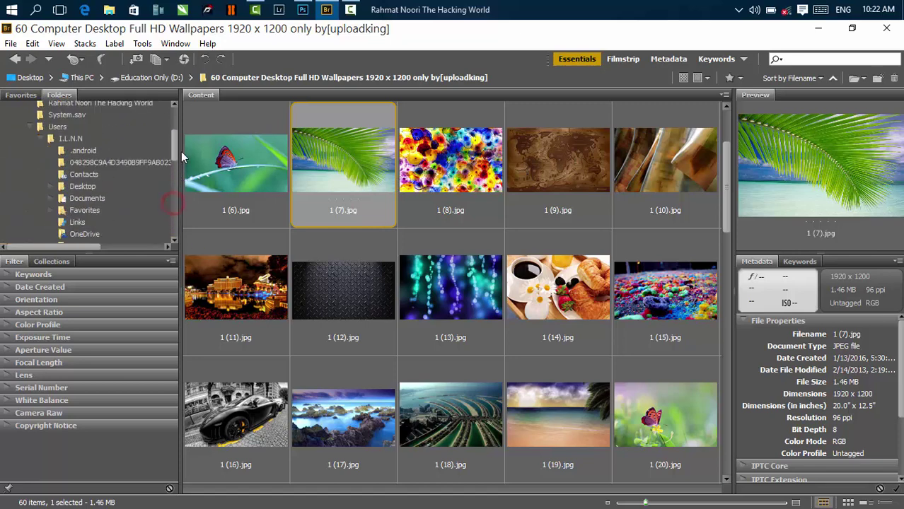
{"action": "left_click_drag", "start_coordinate": [173, 204], "coordinate": [177, 127]}
Step: Collapse the This PC and Desktop tree nodes and return to the Favorites list
{"action": "left_click", "coordinate": [6, 118]}
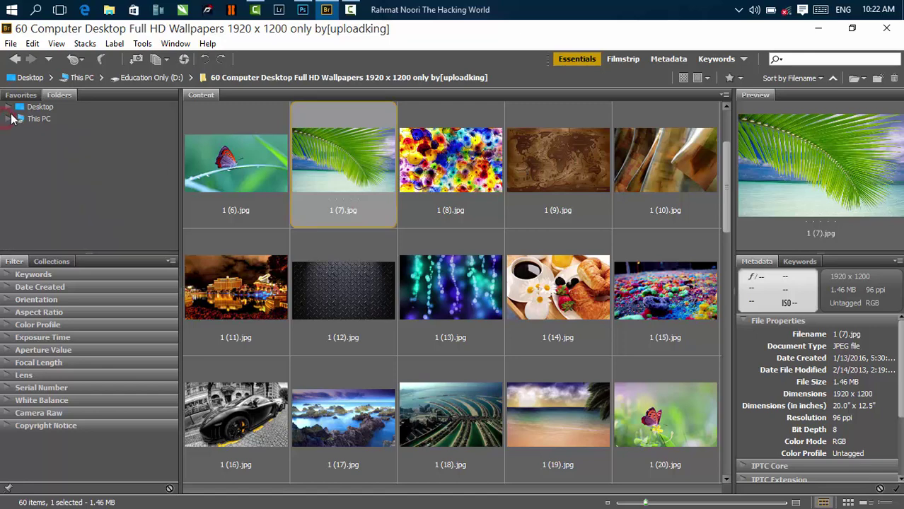
{"action": "left_click", "coordinate": [8, 107]}
{"action": "left_click", "coordinate": [8, 107]}
{"action": "left_click", "coordinate": [21, 95]}
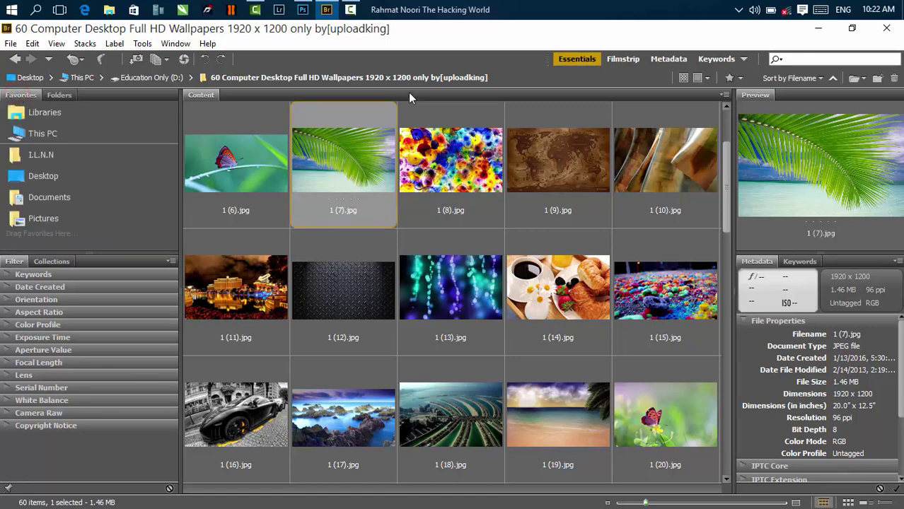
{"action": "left_click", "coordinate": [12, 60]}
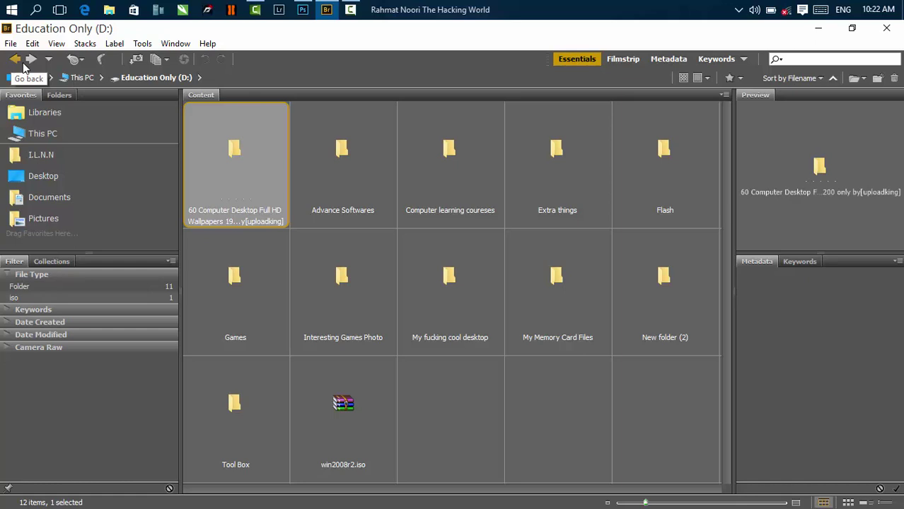
{"action": "left_click", "coordinate": [31, 59]}
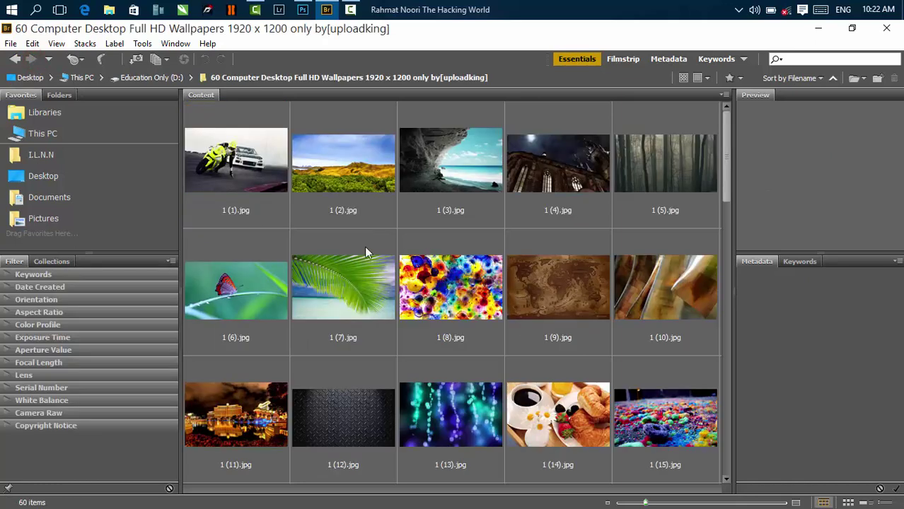
{"action": "left_click", "coordinate": [53, 59]}
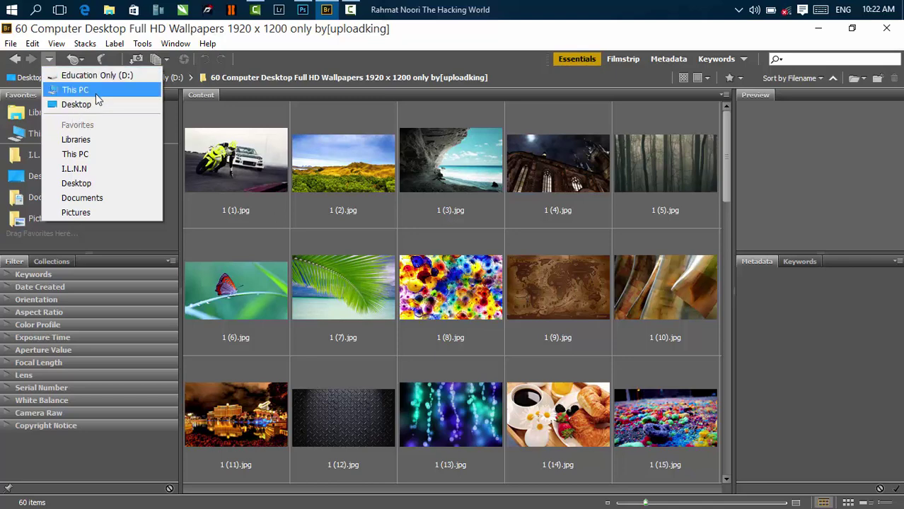
{"action": "left_click", "coordinate": [92, 196]}
{"action": "left_click", "coordinate": [51, 59]}
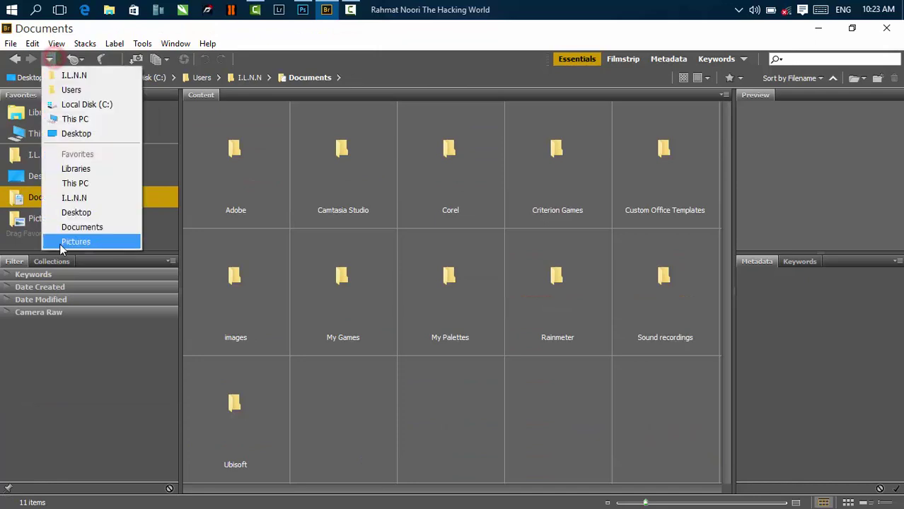
{"action": "left_click", "coordinate": [61, 240]}
{"action": "left_click", "coordinate": [48, 58]}
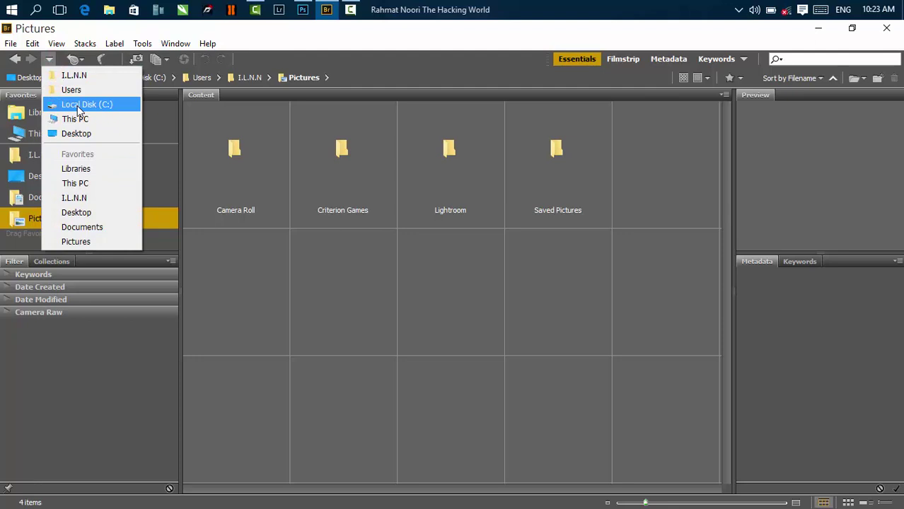
{"action": "left_click", "coordinate": [331, 327]}
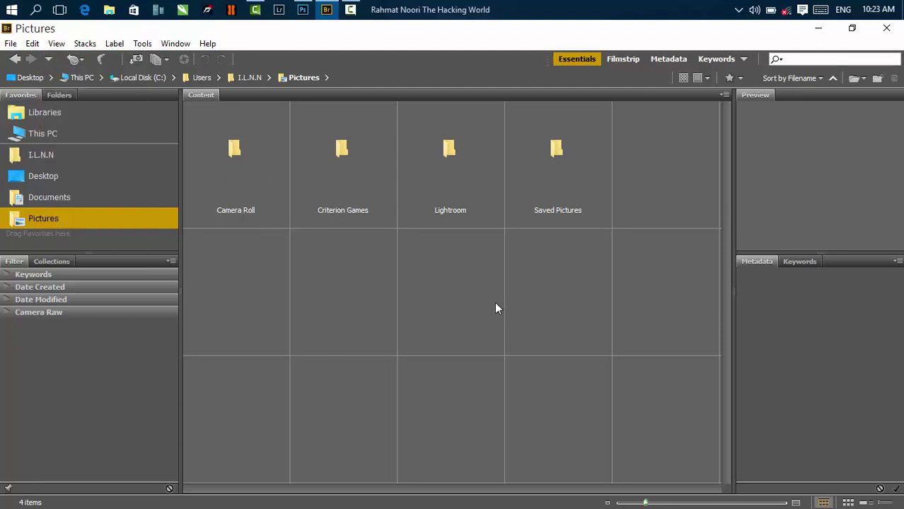
{"action": "left_click", "coordinate": [74, 58]}
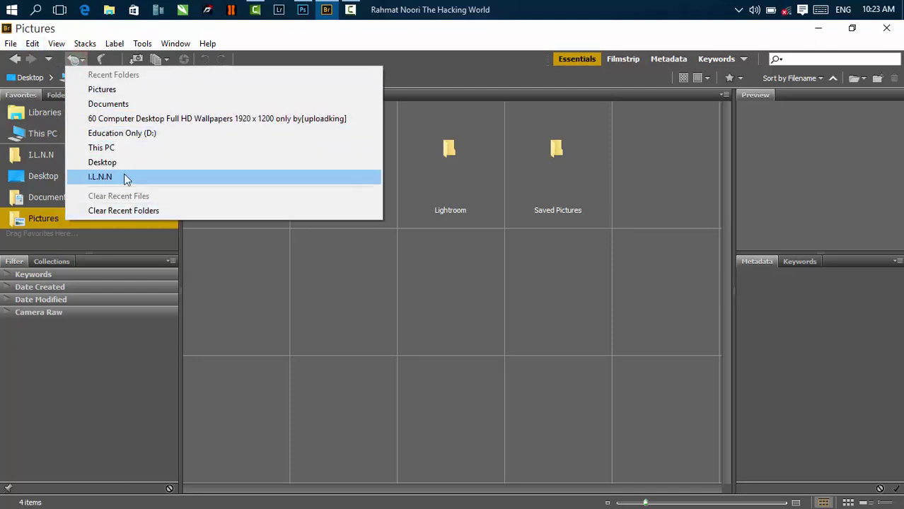
{"action": "left_click", "coordinate": [123, 119]}
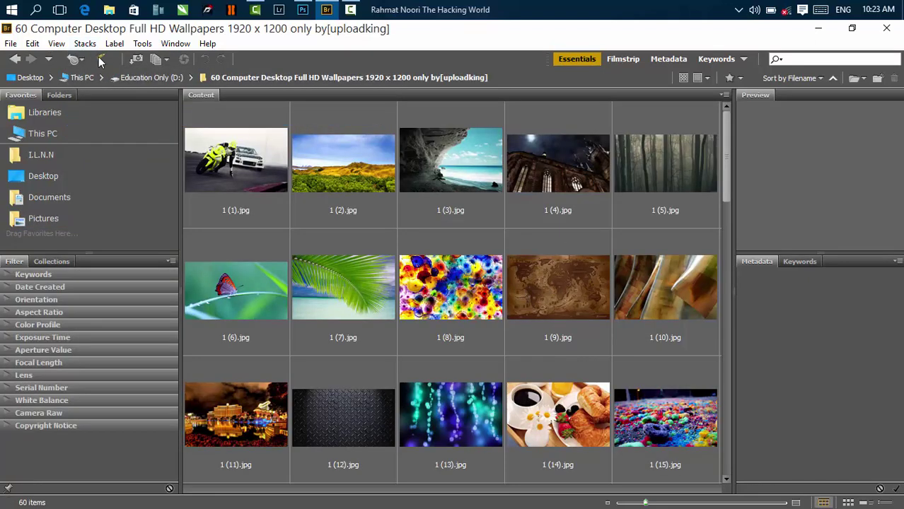
{"action": "left_click", "coordinate": [138, 62]}
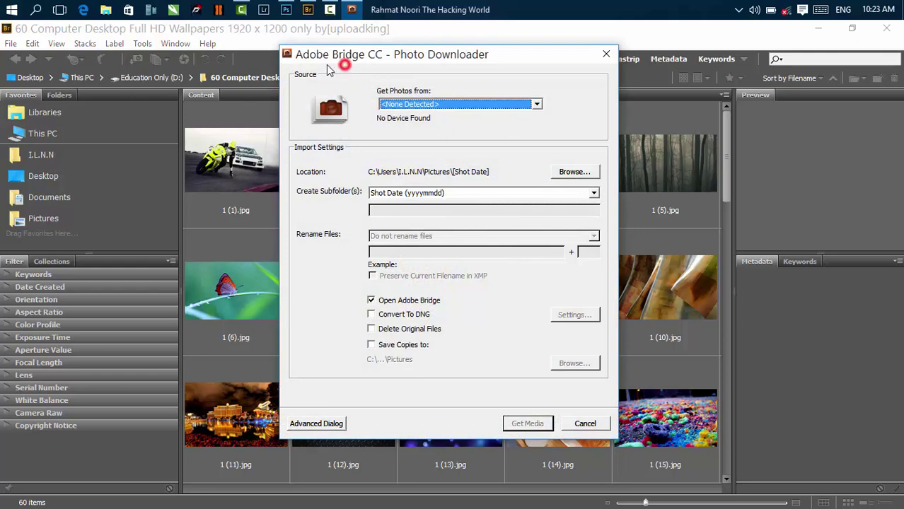
{"action": "mouse_move", "coordinate": [326, 64]}
{"action": "left_mouse_down"}
{"action": "mouse_move", "coordinate": [174, 89]}
{"action": "mouse_move", "coordinate": [258, 60]}
{"action": "left_mouse_up"}
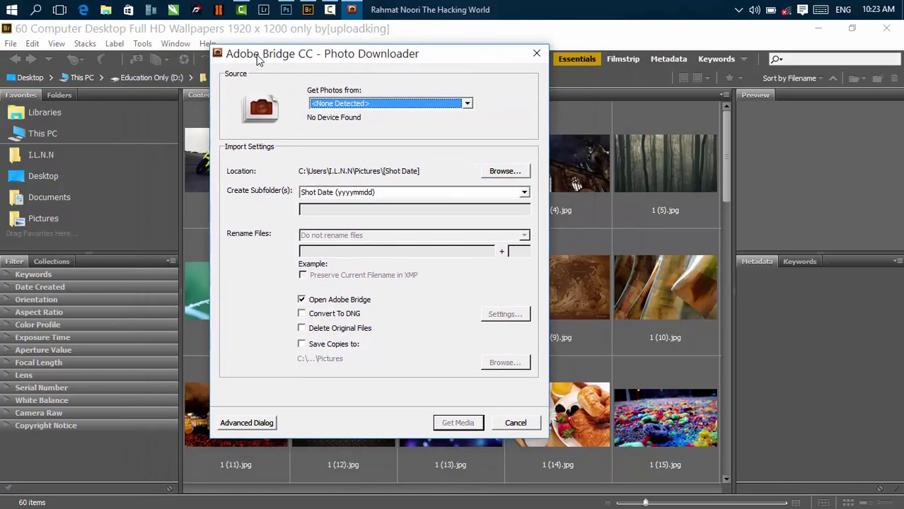
{"action": "left_click", "coordinate": [345, 102]}
{"action": "left_click", "coordinate": [516, 423]}
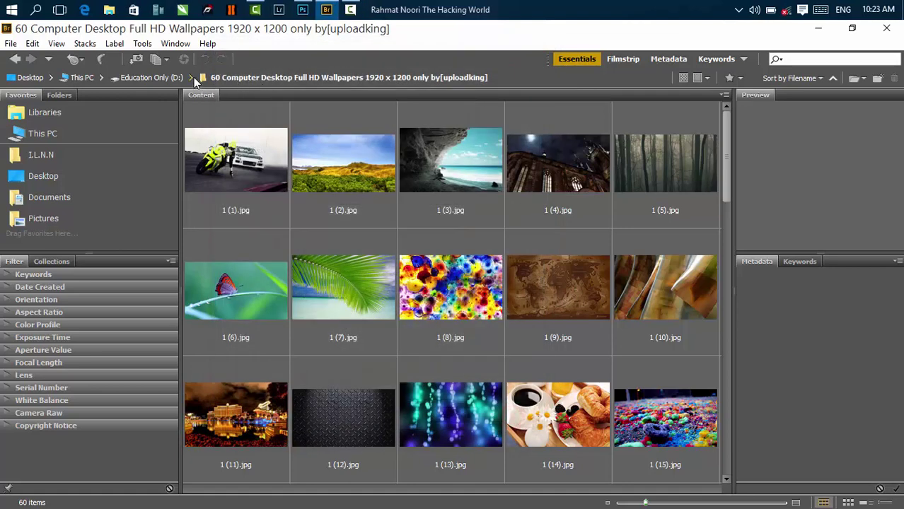
Step: Enter Review Mode and cycle through the wallpapers with the arrow keys
{"action": "left_click", "coordinate": [163, 64]}
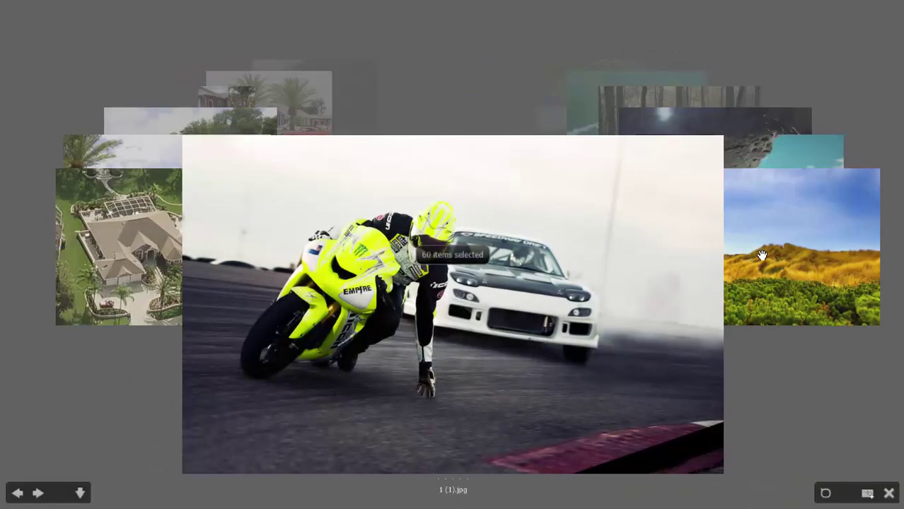
{"action": "key", "text": "Right"}
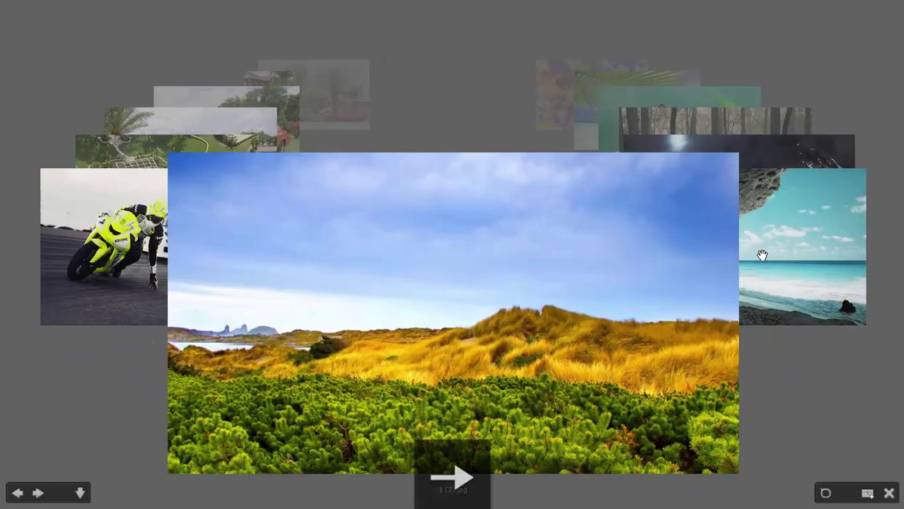
{"action": "key", "text": "Right"}
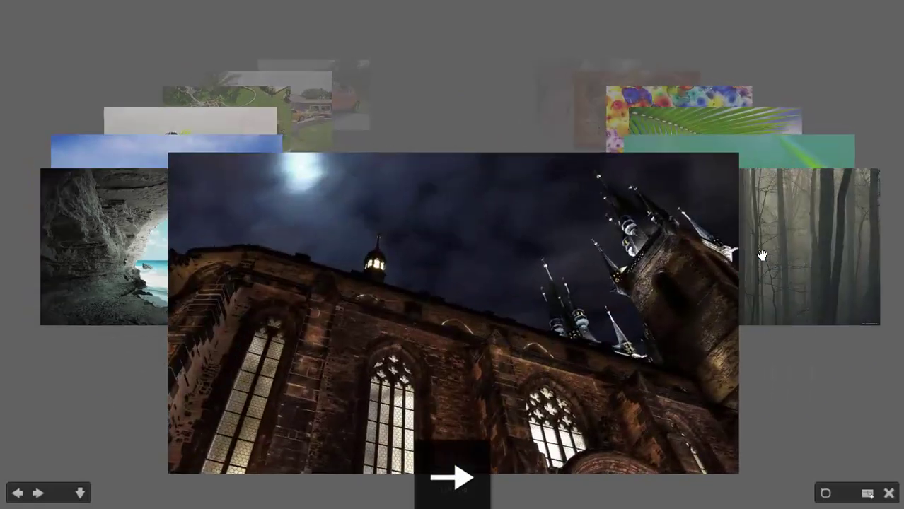
{"action": "key", "text": "Right"}
{"action": "key", "text": "Right"}
{"action": "key", "text": "Right"}
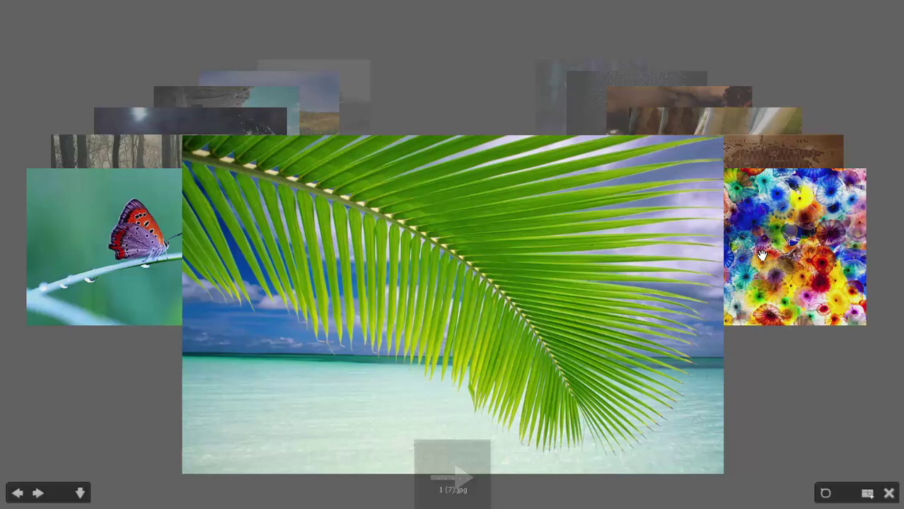
{"action": "key", "text": "Right"}
{"action": "key", "text": "Right"}
{"action": "key", "text": "Right"}
{"action": "key", "text": "Right"}
{"action": "key", "text": "Right"}
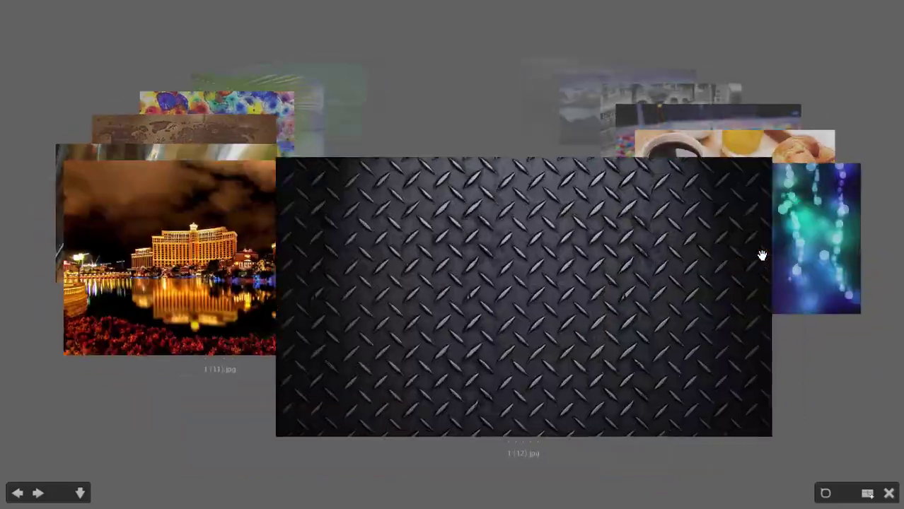
{"action": "key", "text": "Right"}
{"action": "key", "text": "Left"}
{"action": "key", "text": "Left"}
{"action": "key", "text": "Left"}
{"action": "key", "text": "Left"}
{"action": "key", "text": "Left"}
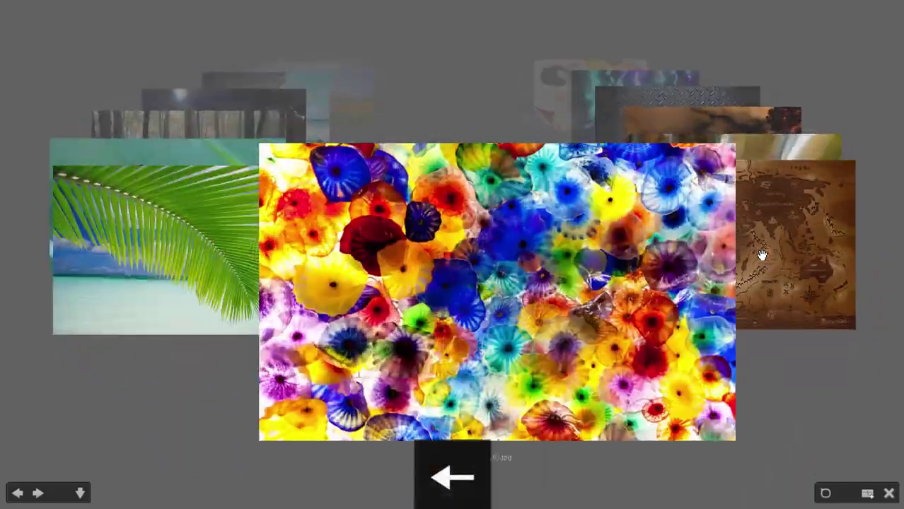
{"action": "key", "text": "Left"}
{"action": "key", "text": "Left"}
{"action": "key", "text": "Left"}
{"action": "key", "text": "Left"}
{"action": "key", "text": "Left"}
{"action": "key", "text": "Left"}
{"action": "key", "text": "Left"}
{"action": "key", "text": "Left"}
{"action": "key", "text": "Left"}
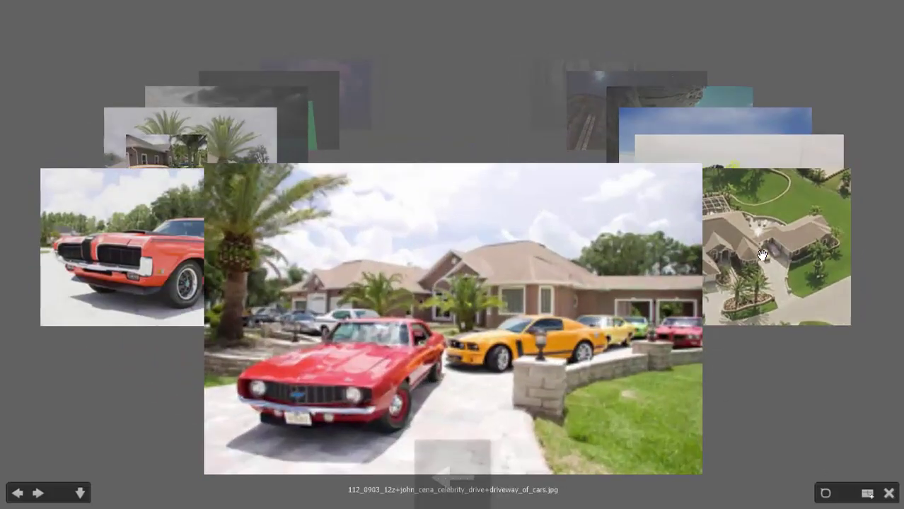
{"action": "key", "text": "Right"}
{"action": "key", "text": "Right"}
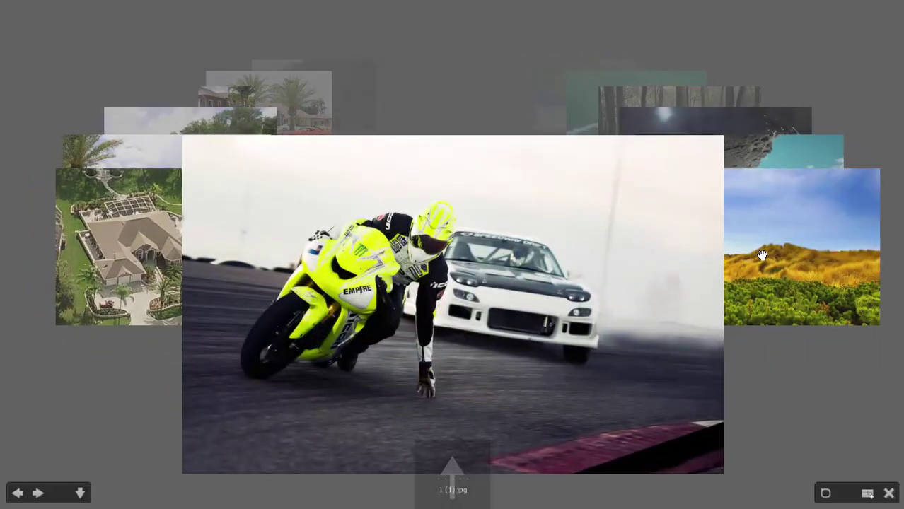
Step: Drop wallpapers from the review with Down Arrow while cycling through the rest
{"action": "key", "text": "Down"}
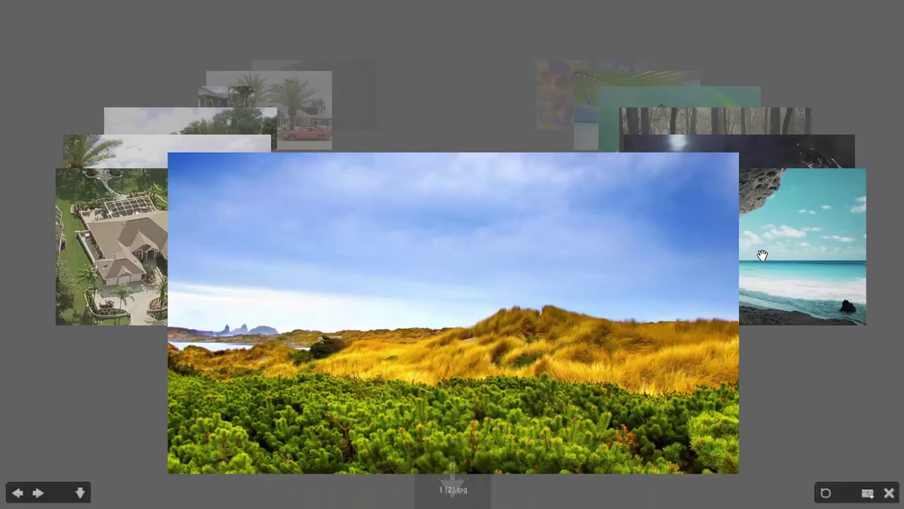
{"action": "key", "text": "Right"}
{"action": "key", "text": "Right"}
{"action": "key", "text": "Right"}
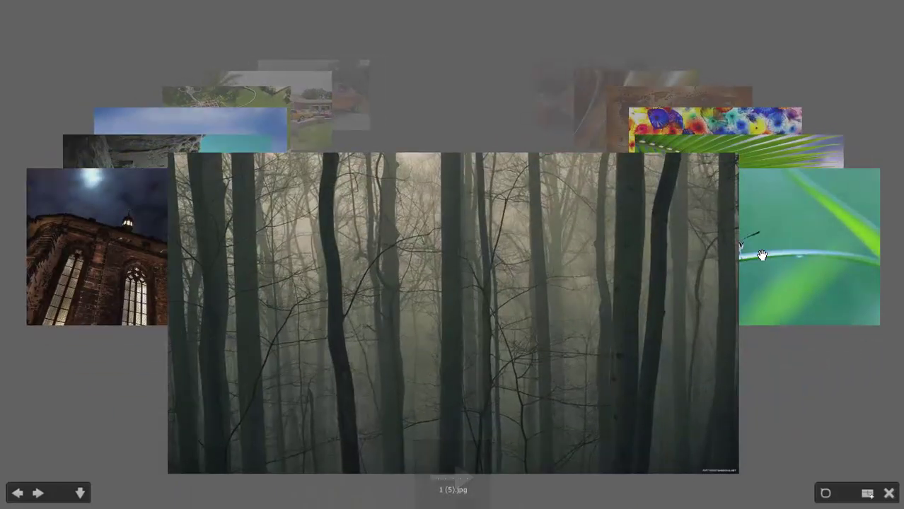
{"action": "key", "text": "Down"}
{"action": "key", "text": "Right"}
{"action": "key", "text": "Left"}
{"action": "key", "text": "Right"}
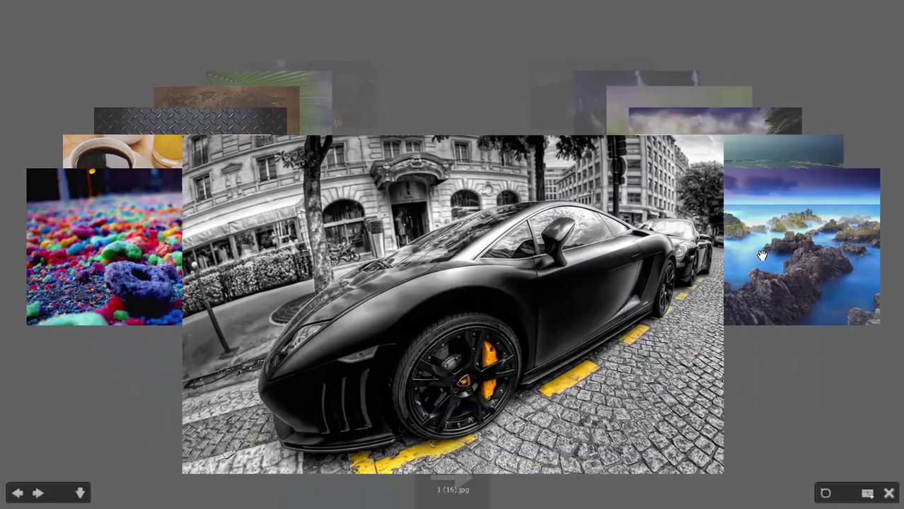
{"action": "key", "text": "Right"}
{"action": "key", "text": "Right"}
{"action": "key", "text": "Down"}
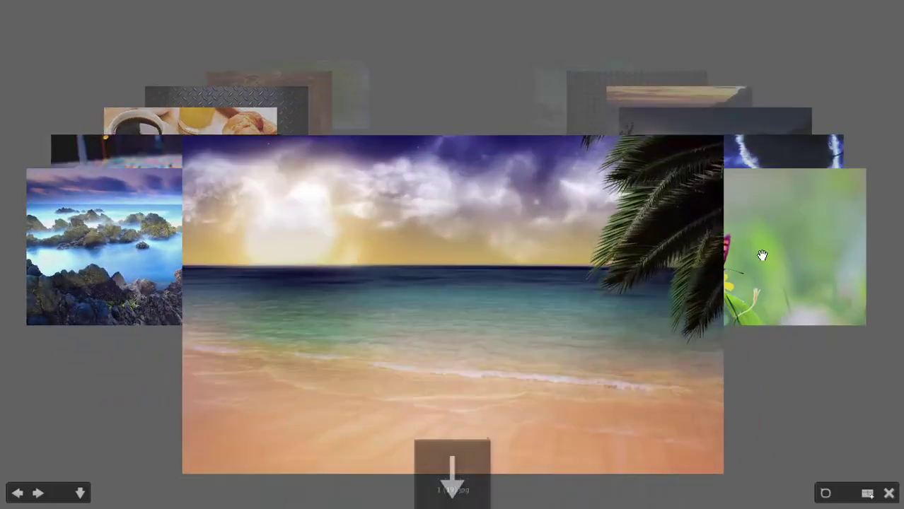
{"action": "key", "text": "Down"}
{"action": "key", "text": "Down"}
{"action": "key", "text": "Down"}
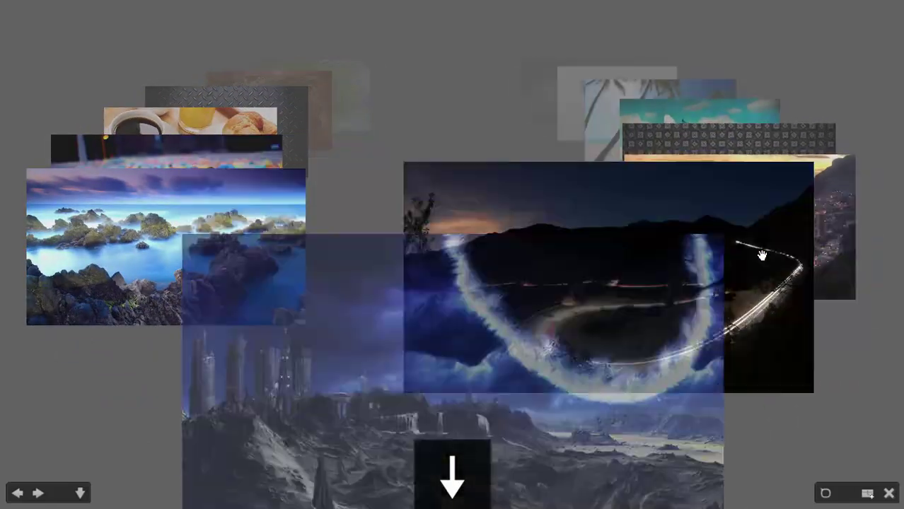
{"action": "key", "text": "Down"}
{"action": "key", "text": "Down"}
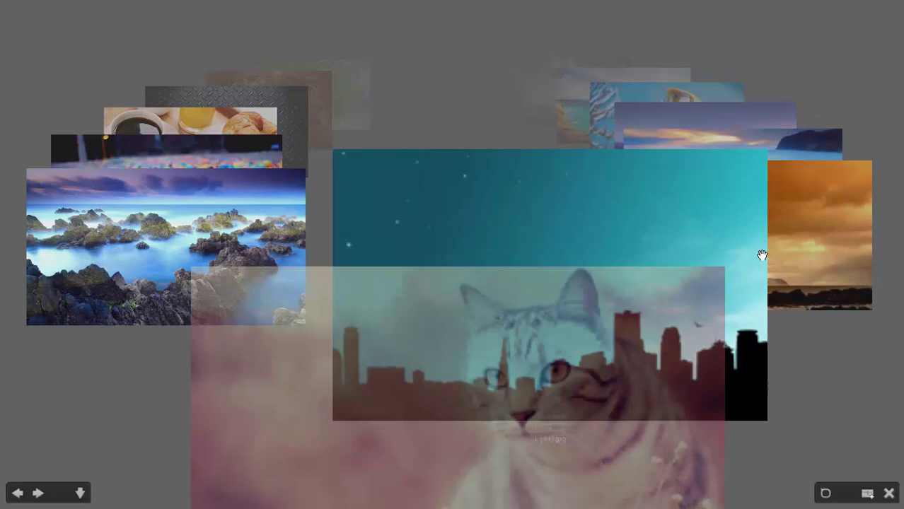
{"action": "key", "text": "Down"}
{"action": "key", "text": "Down"}
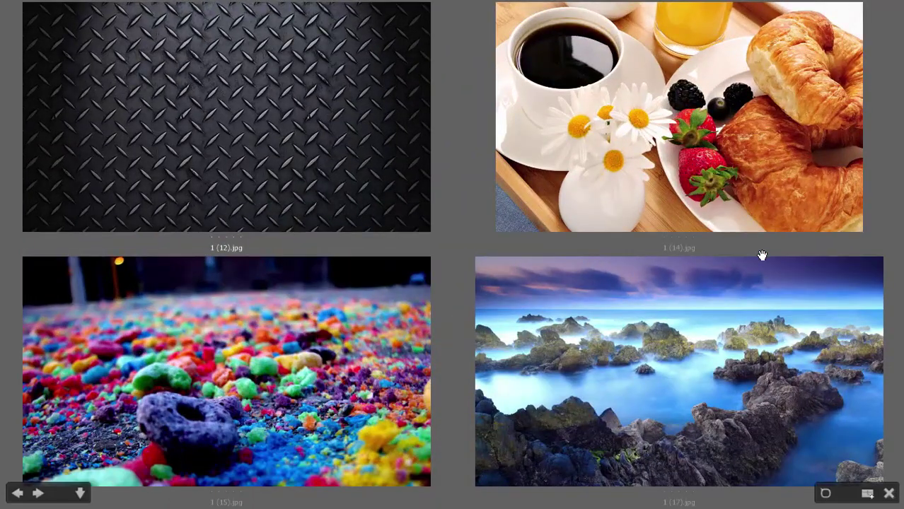
Step: Cycle among the remaining breakfast, cereal and seascape wallpapers
{"action": "key", "text": "Up"}
{"action": "key", "text": "Left"}
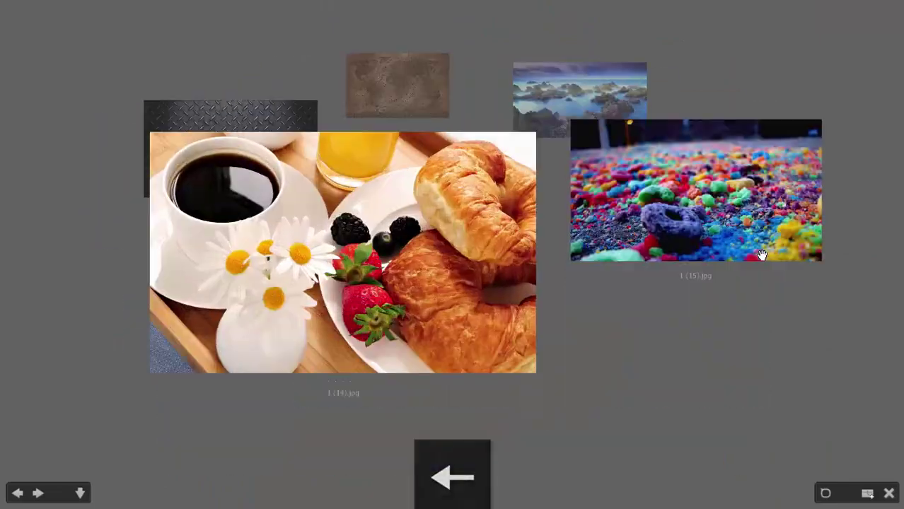
{"action": "key", "text": "Right"}
{"action": "key", "text": "Right"}
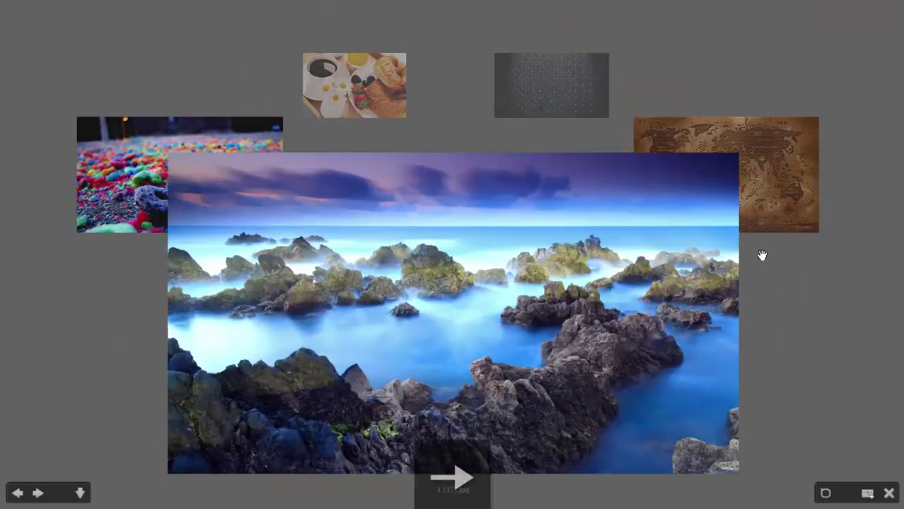
{"action": "key", "text": "Right"}
{"action": "key", "text": "Down"}
{"action": "key", "text": "Right"}
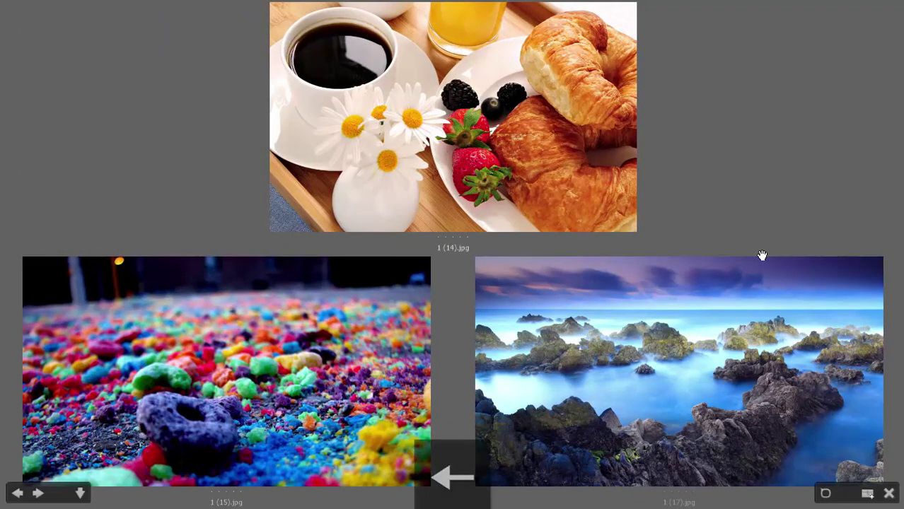
Step: Drop the breakfast and seascape wallpapers, leaving only the cereal image 1 (15).jpg
{"action": "key", "text": "Down"}
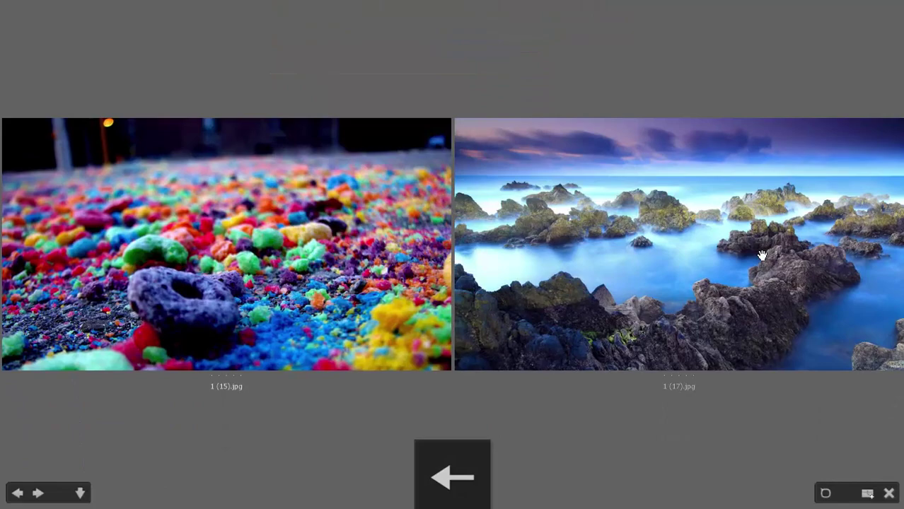
{"action": "key", "text": "Down"}
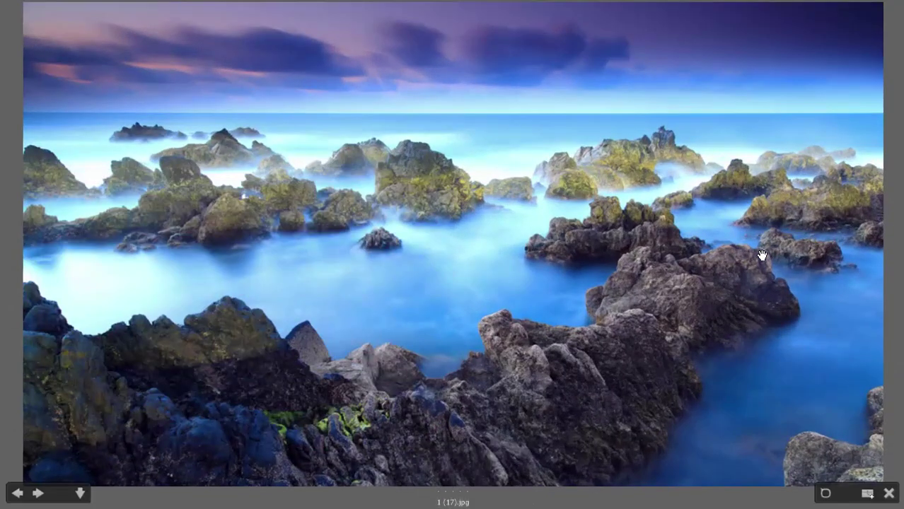
{"action": "key", "text": "Up"}
{"action": "key", "text": "Down"}
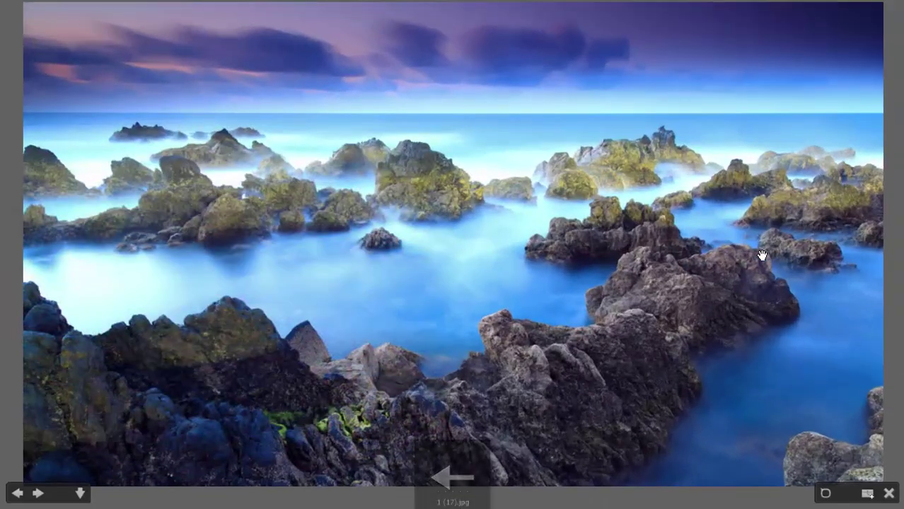
{"action": "key", "text": "Up"}
{"action": "key", "text": "Left"}
{"action": "key", "text": "Up"}
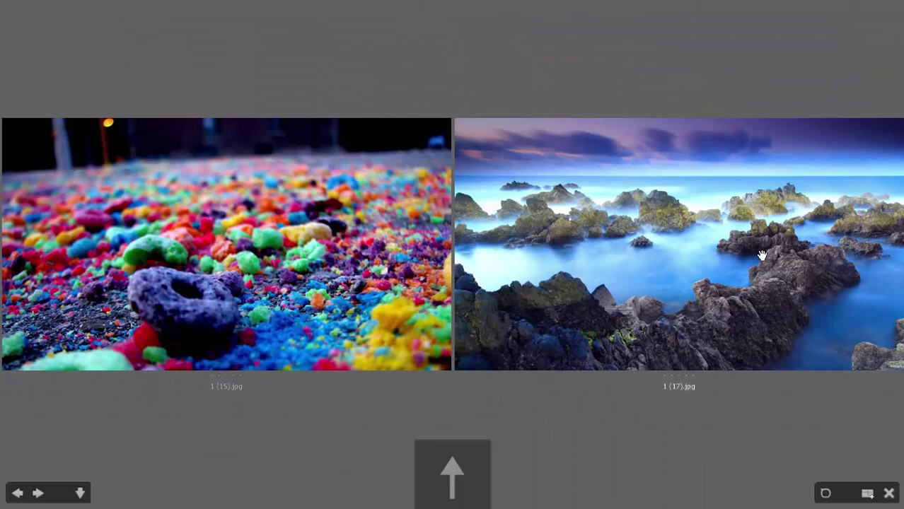
{"action": "key", "text": "Down"}
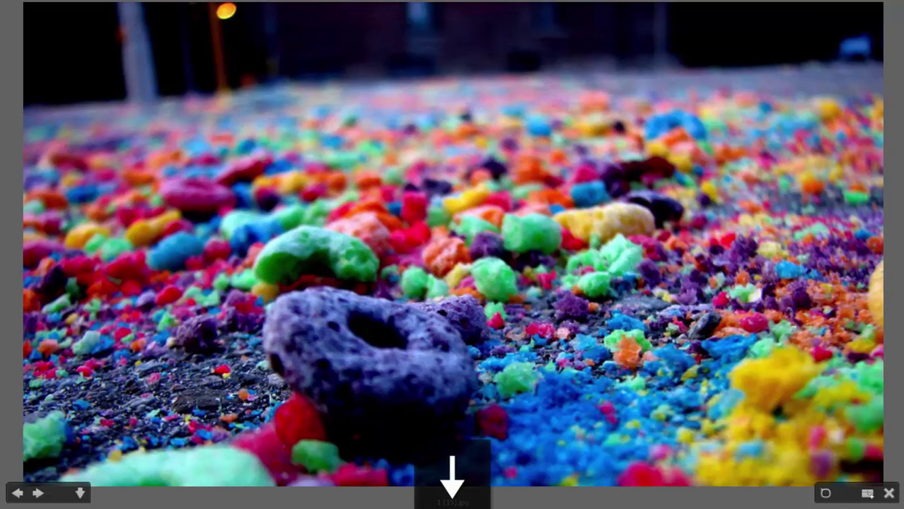
Step: Magnify the cereal image with the loupe, cancel the new collection, and exit Review Mode
{"action": "left_click", "coordinate": [826, 493]}
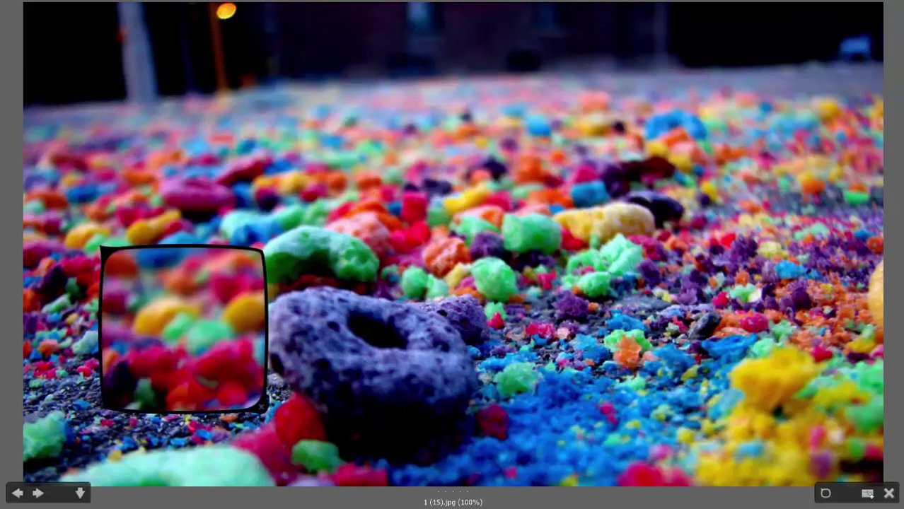
{"action": "left_click", "coordinate": [409, 228]}
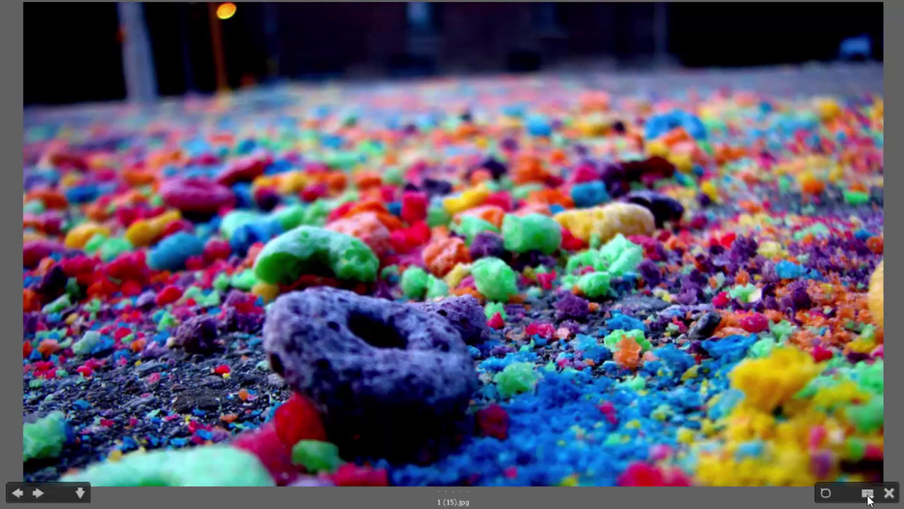
{"action": "left_click", "coordinate": [868, 495]}
{"action": "left_click_drag", "start_coordinate": [430, 201], "coordinate": [367, 88]}
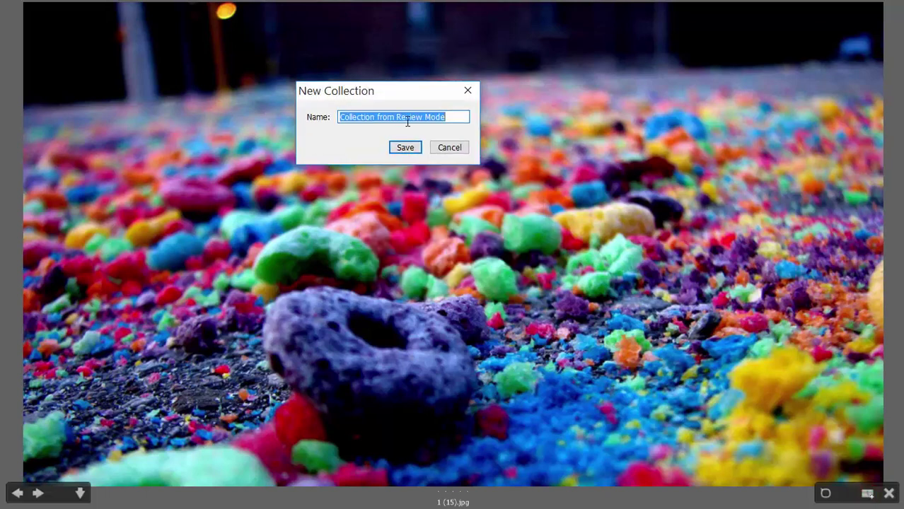
{"action": "left_click", "coordinate": [445, 148]}
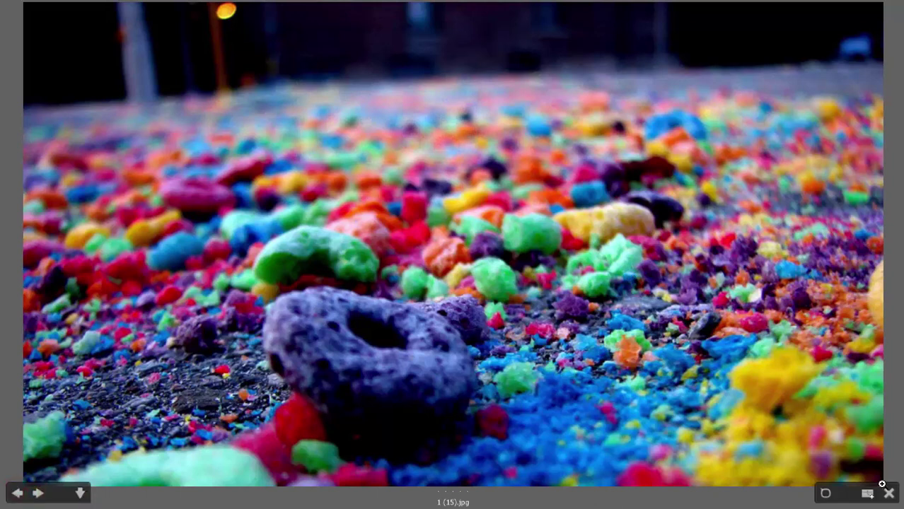
{"action": "left_click", "coordinate": [888, 493]}
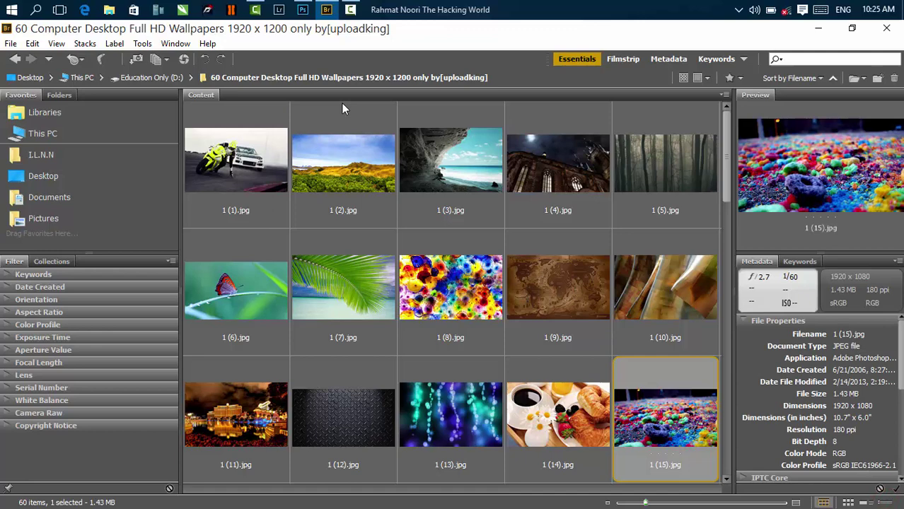
{"action": "left_click", "coordinate": [184, 60]}
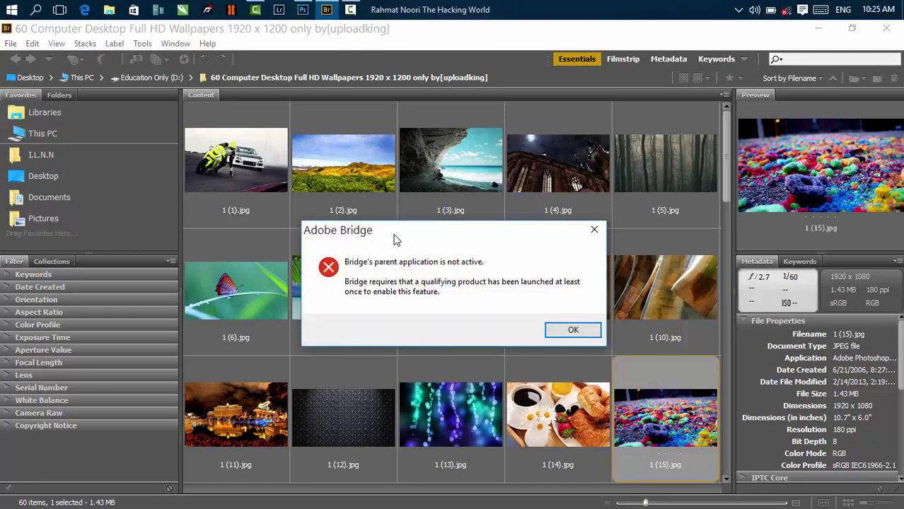
{"action": "left_click", "coordinate": [565, 333]}
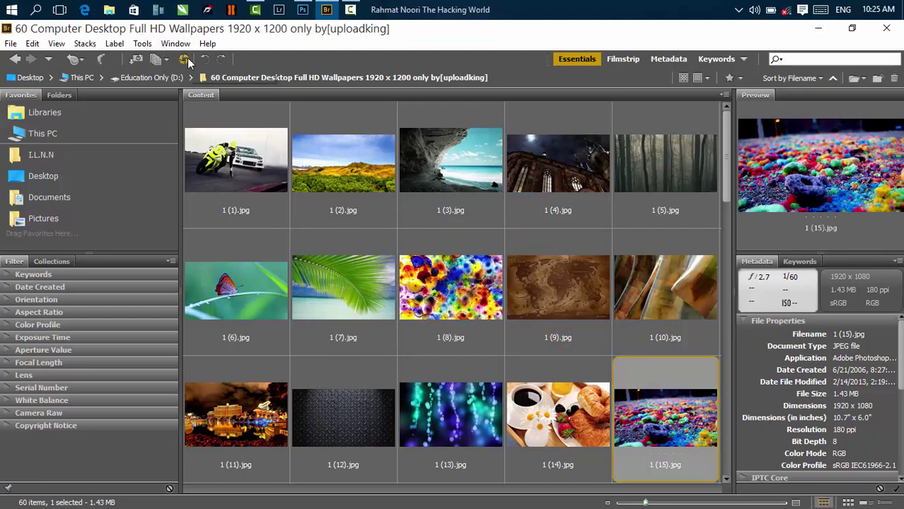
Step: Try opening 1 (2).jpg in Camera Raw, then rotate 1 (1).jpg and back
{"action": "left_click", "coordinate": [359, 167]}
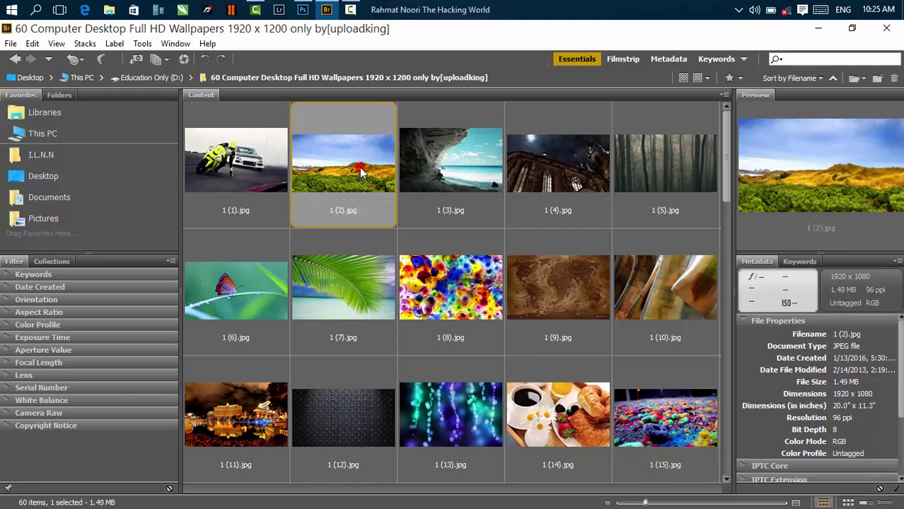
{"action": "left_click", "coordinate": [192, 63]}
{"action": "left_click", "coordinate": [575, 329]}
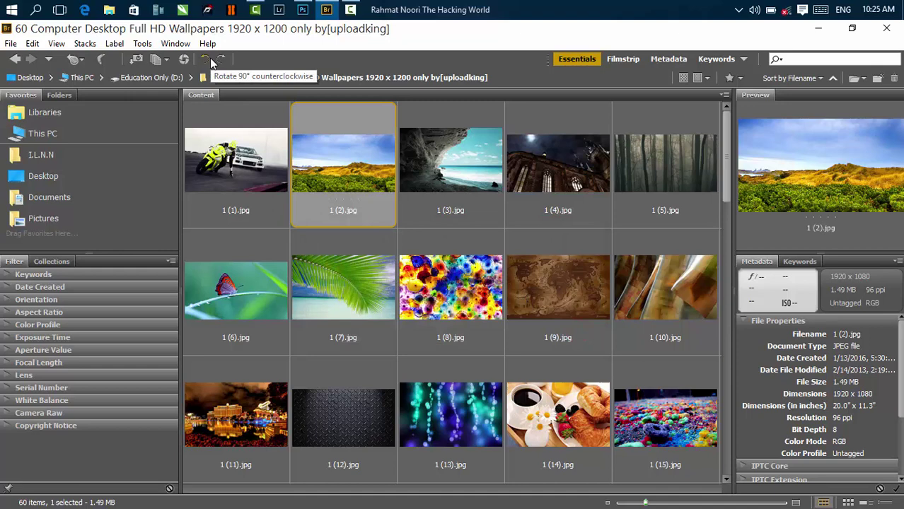
{"action": "left_click", "coordinate": [227, 160]}
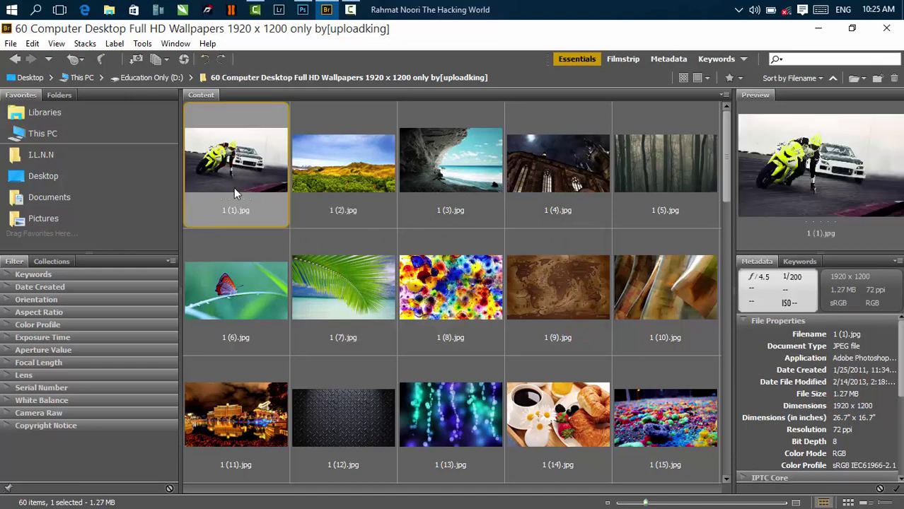
{"action": "left_click", "coordinate": [205, 57]}
{"action": "left_click", "coordinate": [216, 60]}
{"action": "left_click", "coordinate": [212, 61]}
Step: Rotate 1 (14).jpg counterclockwise until it is upright in 1920 × 1200 landscape
{"action": "left_click", "coordinate": [574, 314]}
{"action": "left_click", "coordinate": [550, 402]}
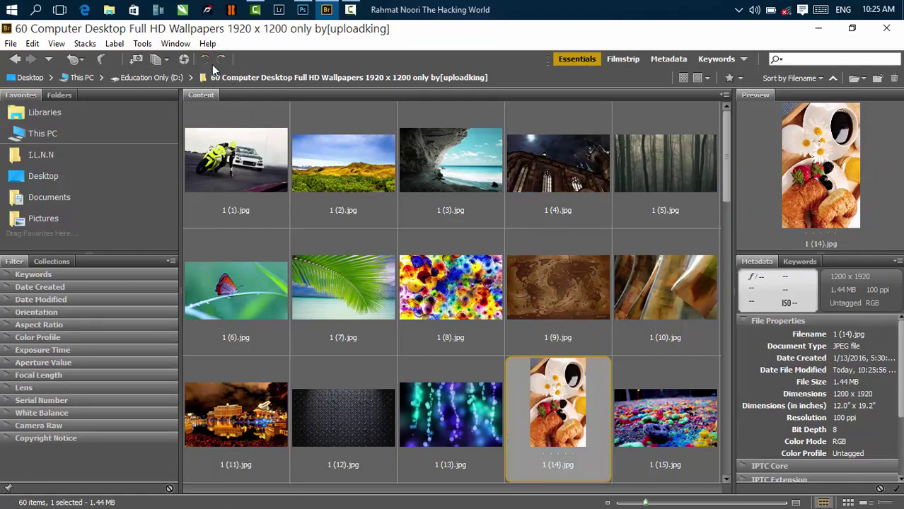
{"action": "left_click", "coordinate": [205, 59]}
{"action": "left_click", "coordinate": [205, 60]}
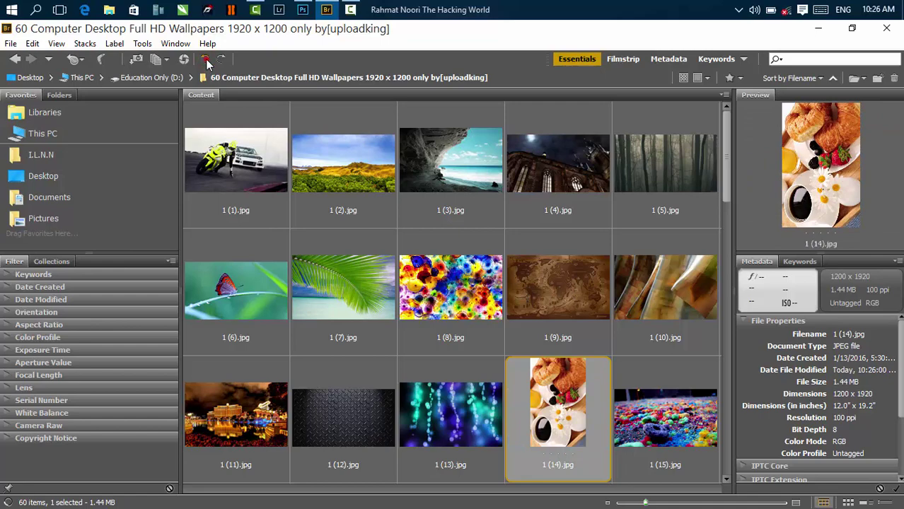
{"action": "left_click", "coordinate": [205, 60]}
{"action": "left_click", "coordinate": [205, 61]}
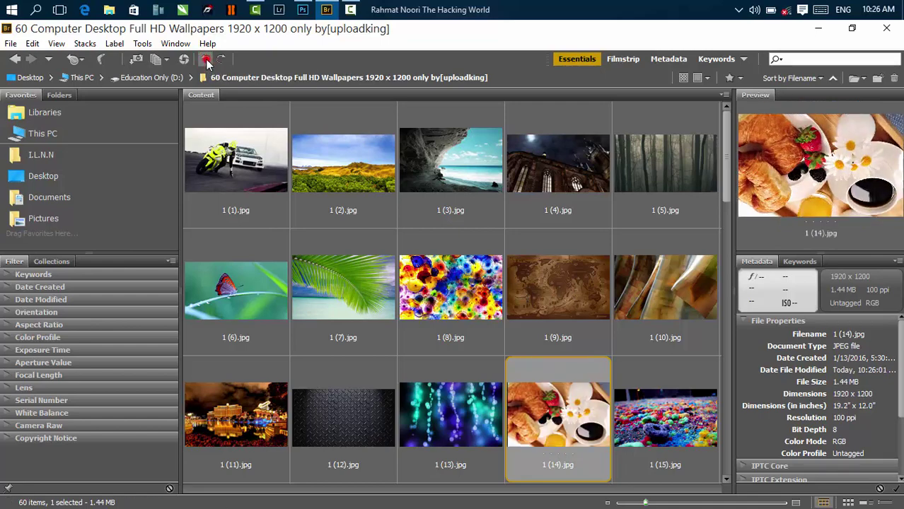
{"action": "left_click", "coordinate": [205, 61]}
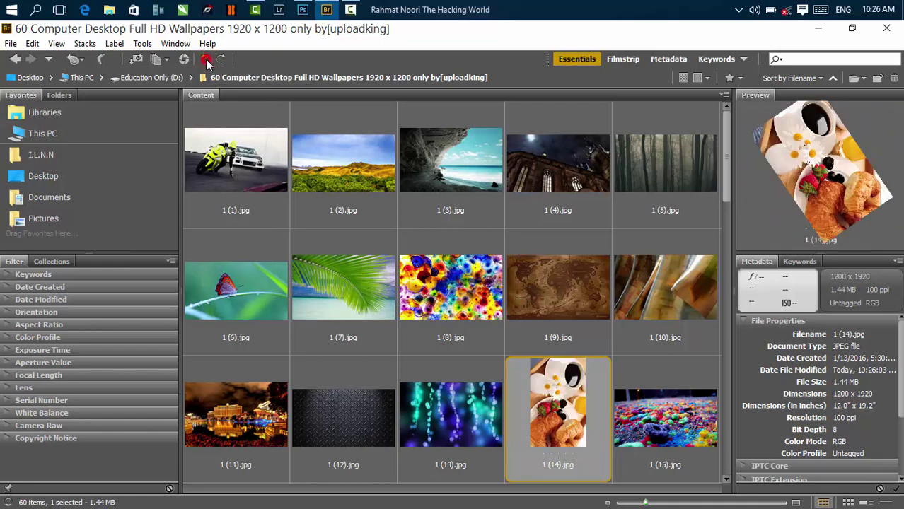
{"action": "left_click", "coordinate": [799, 147]}
{"action": "left_click_drag", "start_coordinate": [841, 190], "coordinate": [821, 159]}
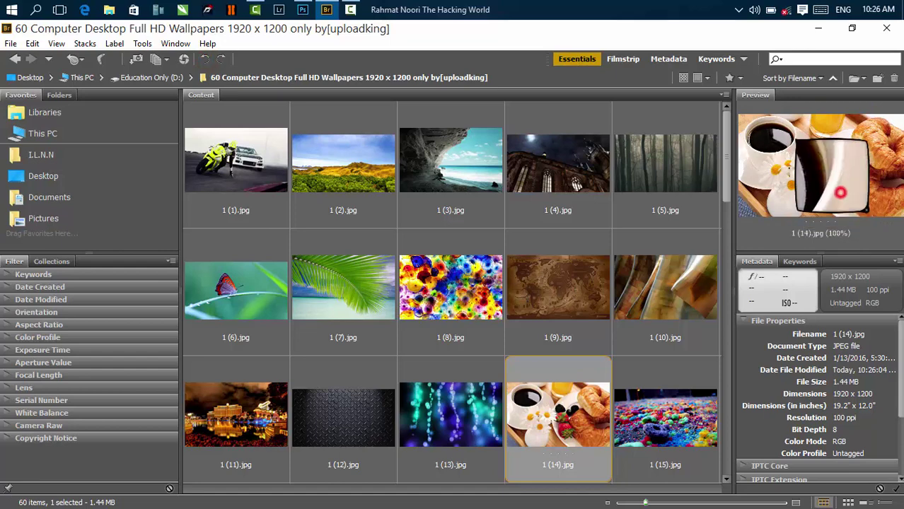
{"action": "left_click_drag", "start_coordinate": [771, 136], "coordinate": [823, 163]}
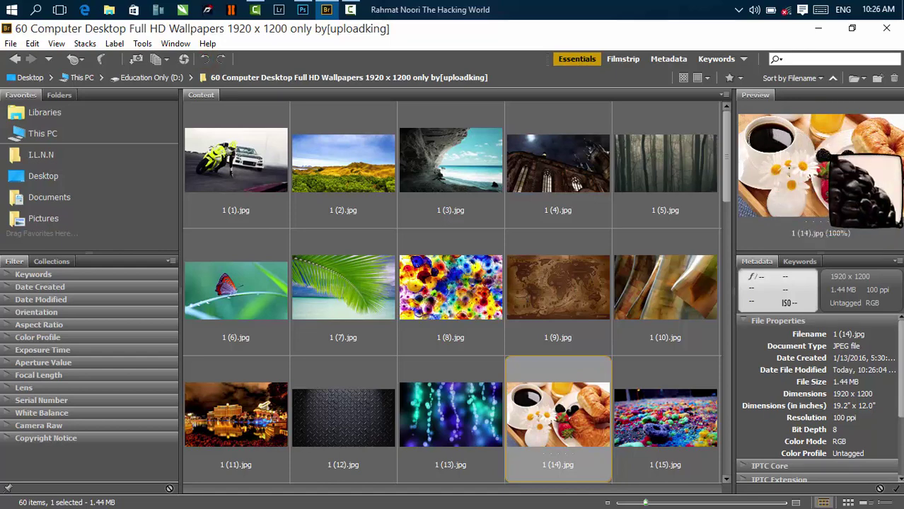
{"action": "left_click_drag", "start_coordinate": [873, 211], "coordinate": [841, 178]}
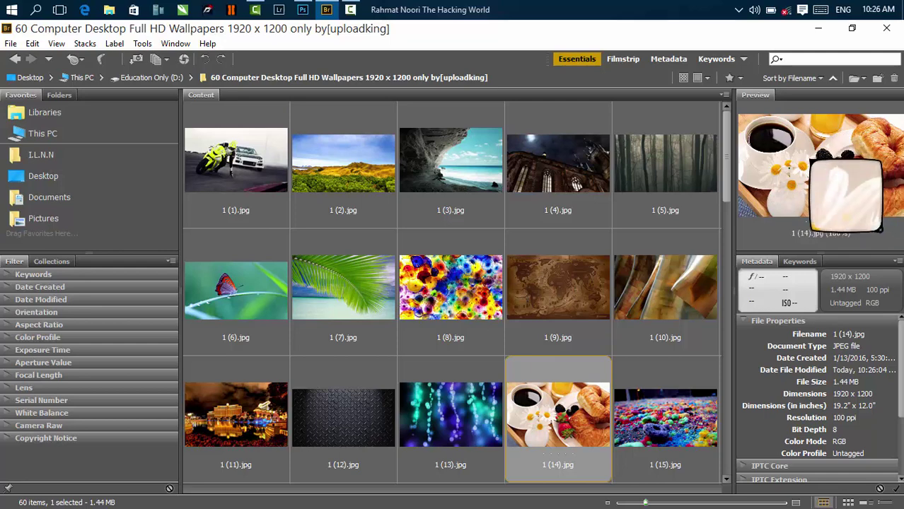
{"action": "left_click_drag", "start_coordinate": [745, 181], "coordinate": [839, 140]}
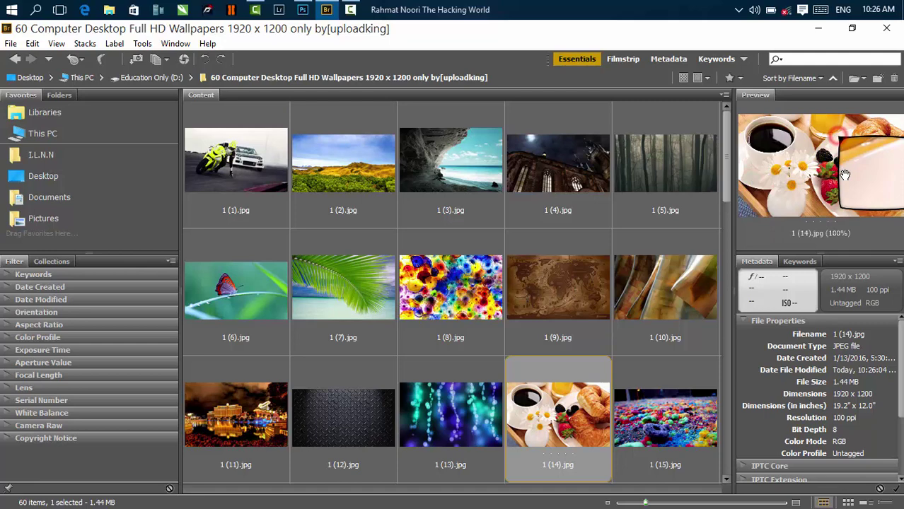
{"action": "left_click", "coordinate": [869, 170]}
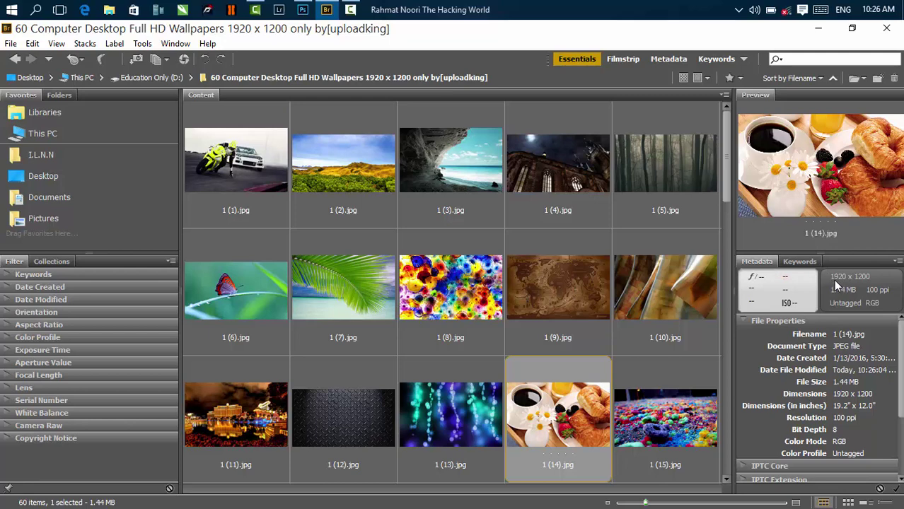
{"action": "left_click_drag", "start_coordinate": [740, 269], "coordinate": [885, 290]}
{"action": "scroll", "coordinate": [813, 401], "scroll_direction": "down", "scroll_amount": 3}
{"action": "left_click", "coordinate": [813, 413]}
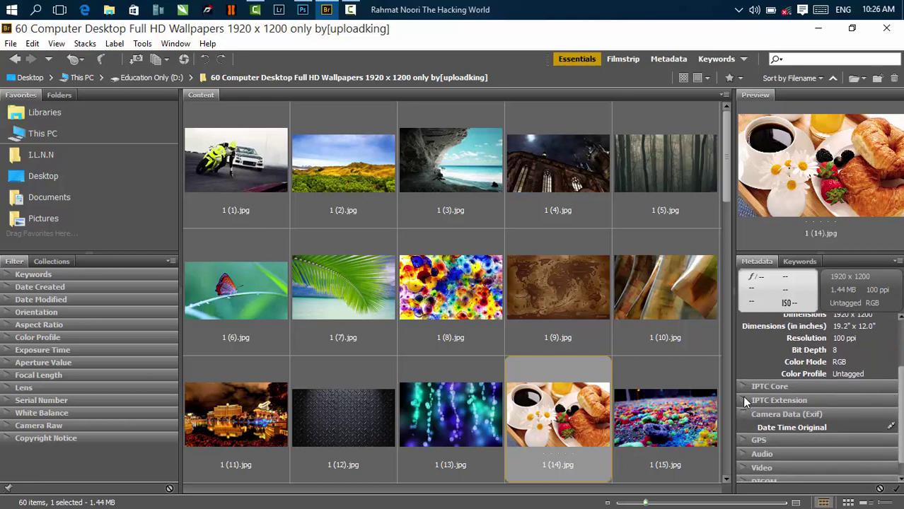
{"action": "left_click", "coordinate": [742, 414]}
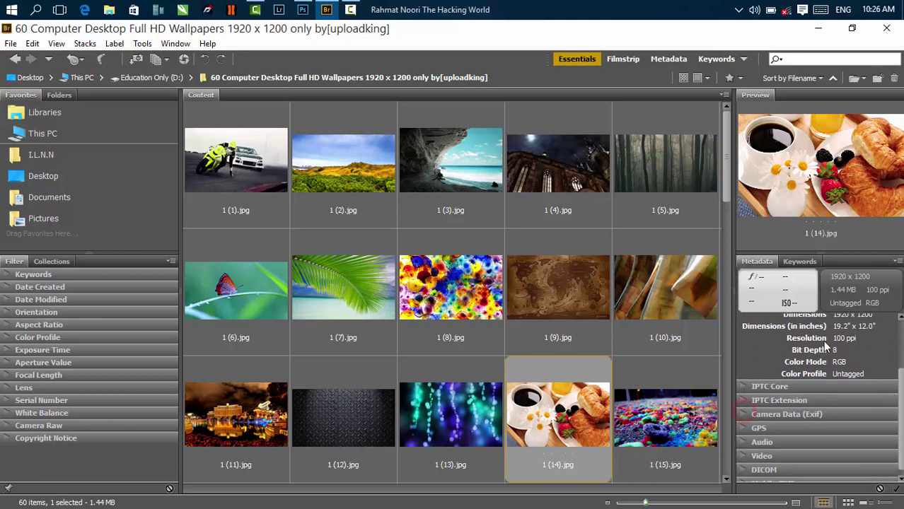
{"action": "left_click", "coordinate": [802, 261]}
{"action": "left_click", "coordinate": [760, 262]}
Step: Switch to the Filmstrip workspace and preview wallpapers up to seascape 1 (17).jpg
{"action": "left_click", "coordinate": [577, 59]}
{"action": "left_click", "coordinate": [620, 61]}
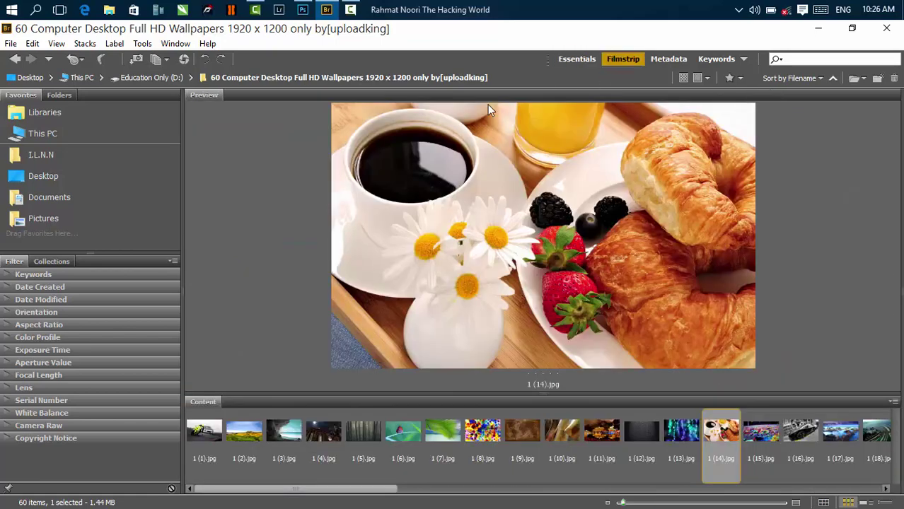
{"action": "left_click", "coordinate": [348, 437]}
{"action": "left_click", "coordinate": [465, 438]}
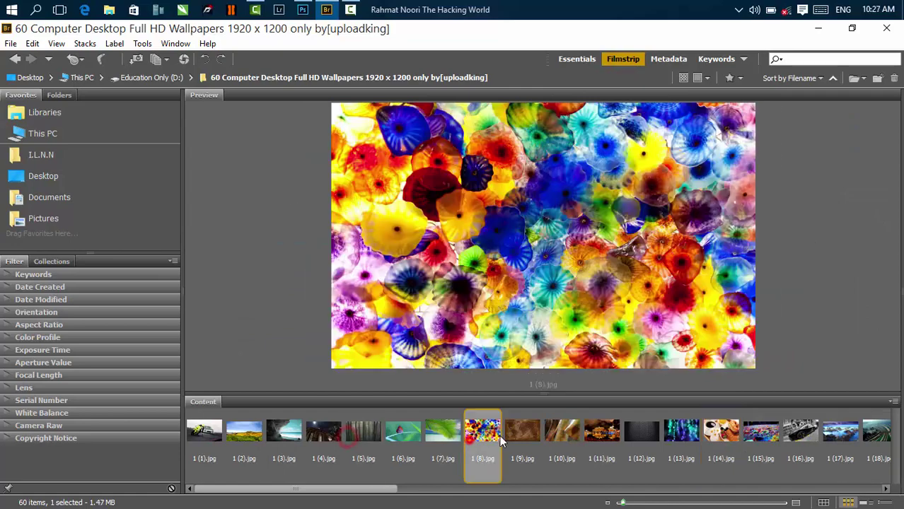
{"action": "left_click", "coordinate": [567, 433]}
{"action": "left_click", "coordinate": [734, 444]}
{"action": "left_click", "coordinate": [841, 444]}
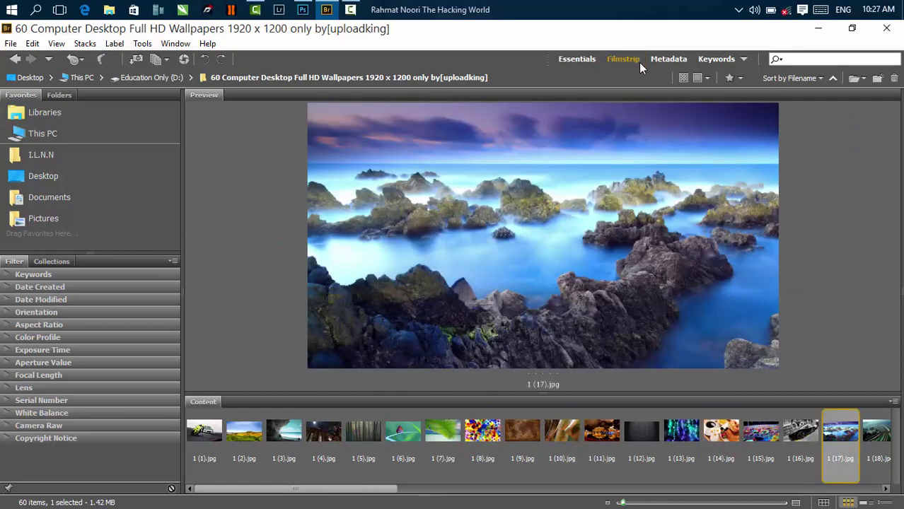
Step: Browse the Metadata workspace, then select 1 (16) and 1 (17) in the Keywords workspace
{"action": "left_click", "coordinate": [660, 61]}
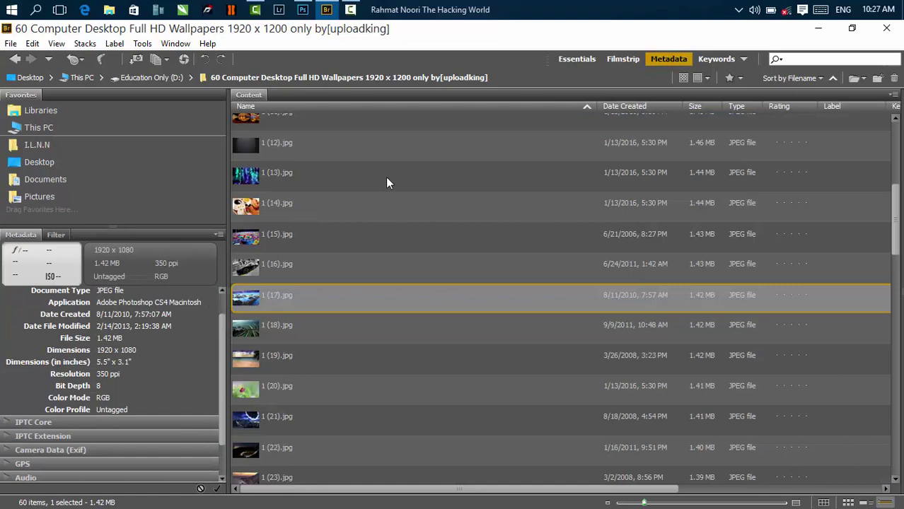
{"action": "scroll", "coordinate": [477, 268], "scroll_direction": "down", "scroll_amount": 2}
{"action": "scroll", "coordinate": [478, 268], "scroll_direction": "down", "scroll_amount": 1}
{"action": "scroll", "coordinate": [478, 268], "scroll_direction": "down", "scroll_amount": 3}
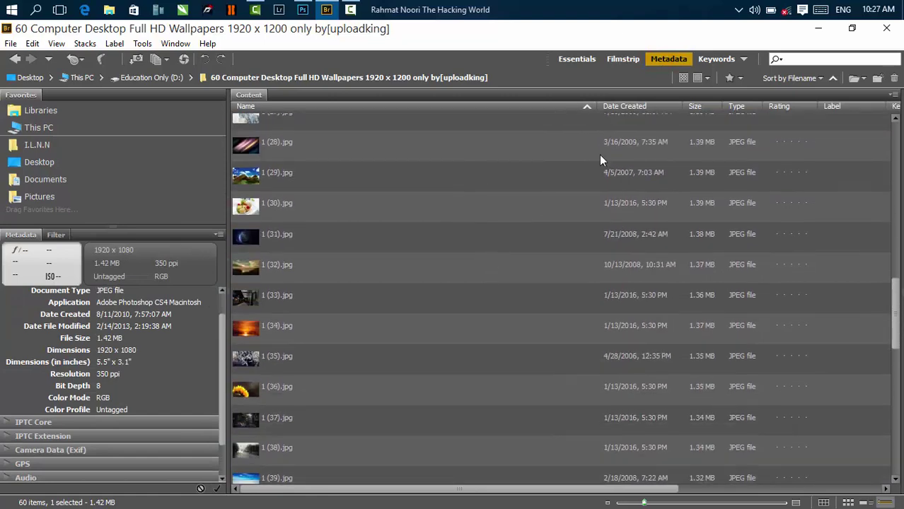
{"action": "left_click", "coordinate": [714, 60]}
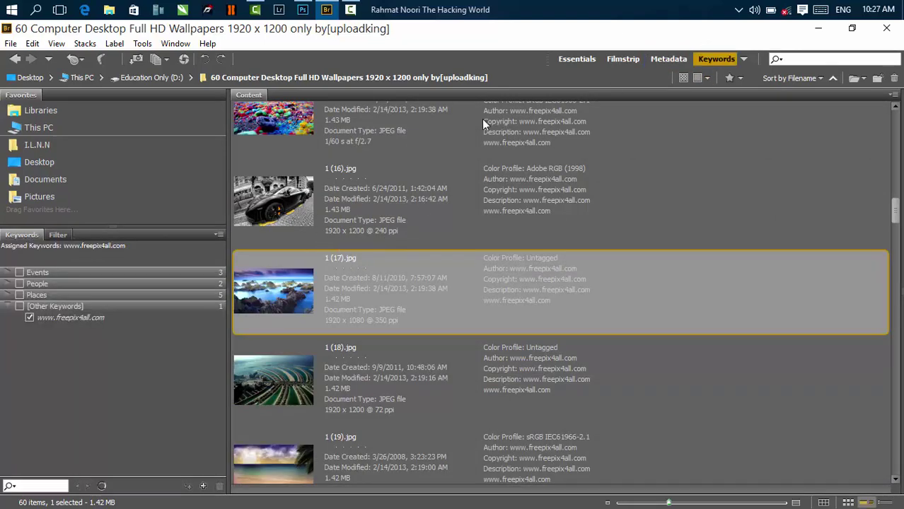
{"action": "left_click", "coordinate": [489, 196]}
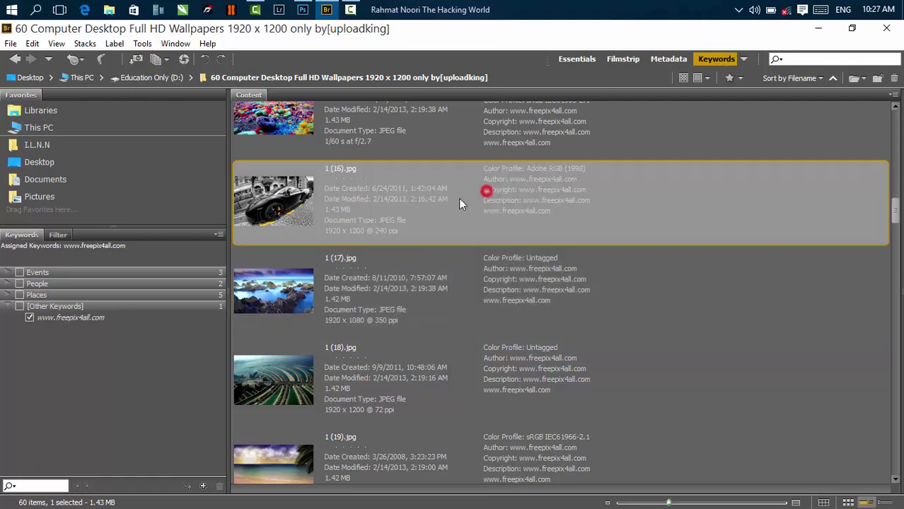
{"action": "left_click", "coordinate": [317, 261]}
{"action": "left_click", "coordinate": [414, 200]}
Step: Return to Essentials and select the butterfly image 1 (6).jpg
{"action": "left_click", "coordinate": [575, 59]}
{"action": "left_click", "coordinate": [577, 58]}
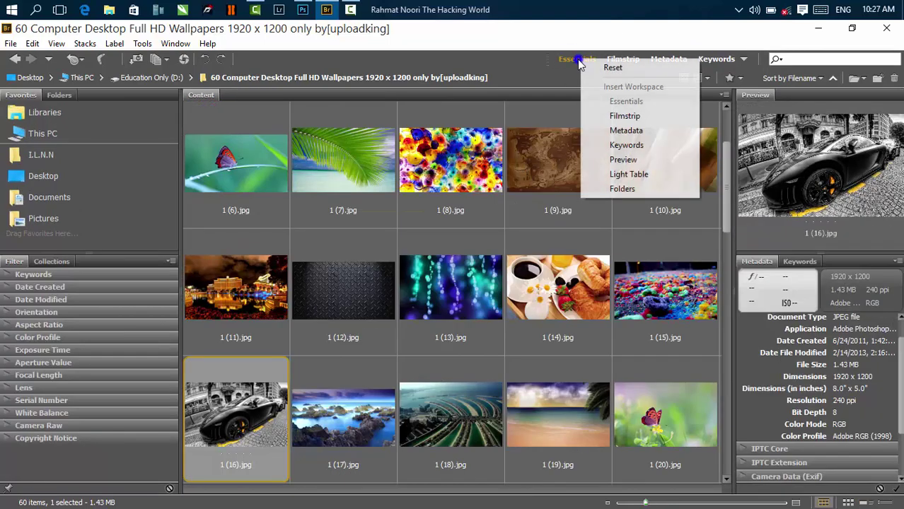
{"action": "left_click", "coordinate": [558, 167]}
{"action": "left_click", "coordinate": [357, 163]}
{"action": "left_click", "coordinate": [269, 169]}
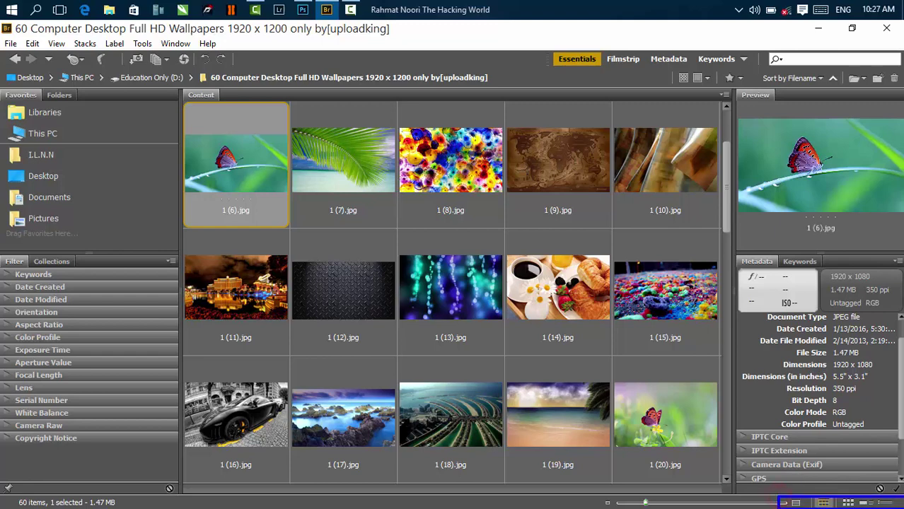
Step: Unmaximize the Bridge window to reveal Photoshop and enlarge thumbnails to two columns
{"action": "left_click_drag", "start_coordinate": [604, 495], "coordinate": [788, 508]}
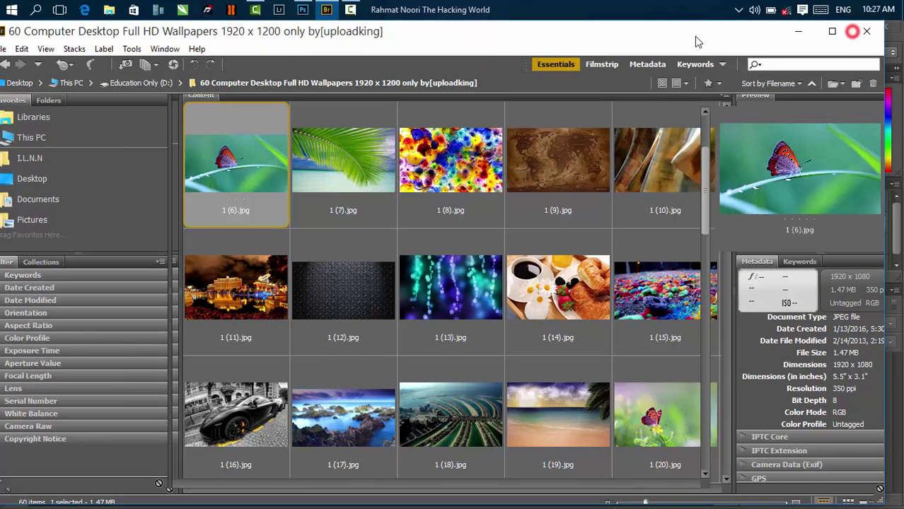
{"action": "mouse_move", "coordinate": [708, 29]}
{"action": "left_mouse_down"}
{"action": "mouse_move", "coordinate": [573, 25]}
{"action": "mouse_move", "coordinate": [562, 113]}
{"action": "left_mouse_up"}
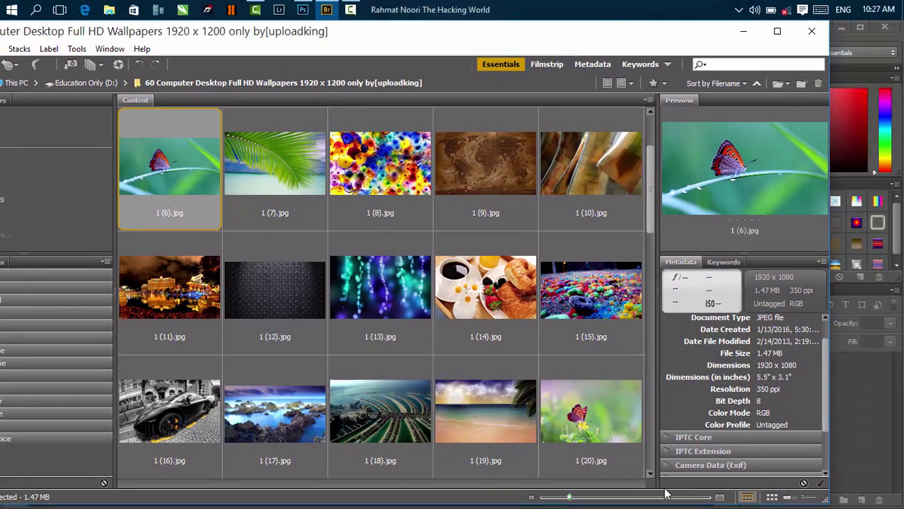
{"action": "mouse_move", "coordinate": [570, 501]}
{"action": "left_mouse_down"}
{"action": "mouse_move", "coordinate": [693, 497]}
{"action": "mouse_move", "coordinate": [658, 499]}
{"action": "left_mouse_up"}
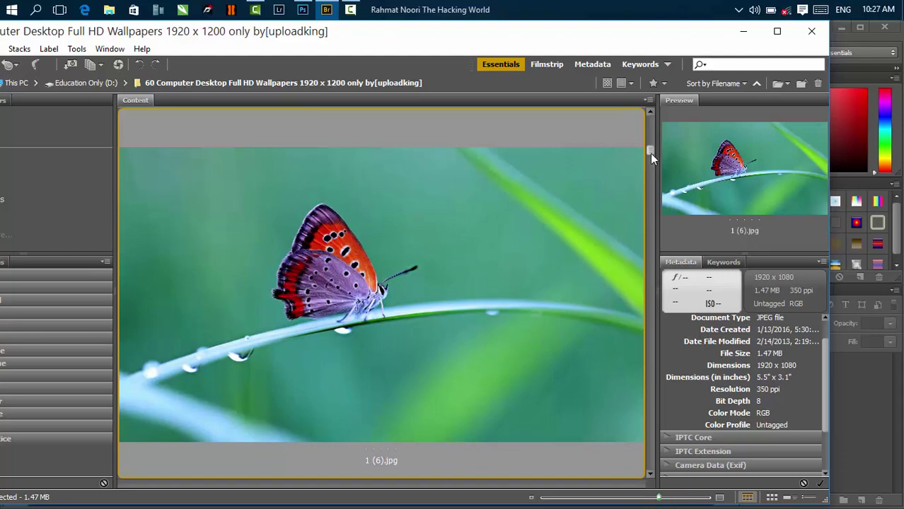
{"action": "left_click_drag", "start_coordinate": [650, 153], "coordinate": [648, 171]}
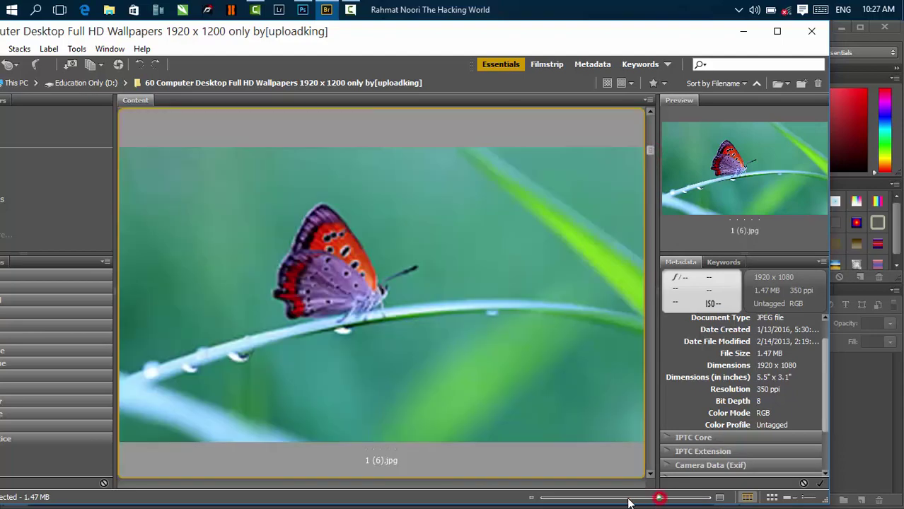
Step: Resize thumbnails from smallest to labelled and back, then toggle thumbnail and grid views
{"action": "mouse_move", "coordinate": [660, 501]}
{"action": "left_mouse_down"}
{"action": "mouse_move", "coordinate": [531, 501]}
{"action": "mouse_move", "coordinate": [545, 504]}
{"action": "left_mouse_up"}
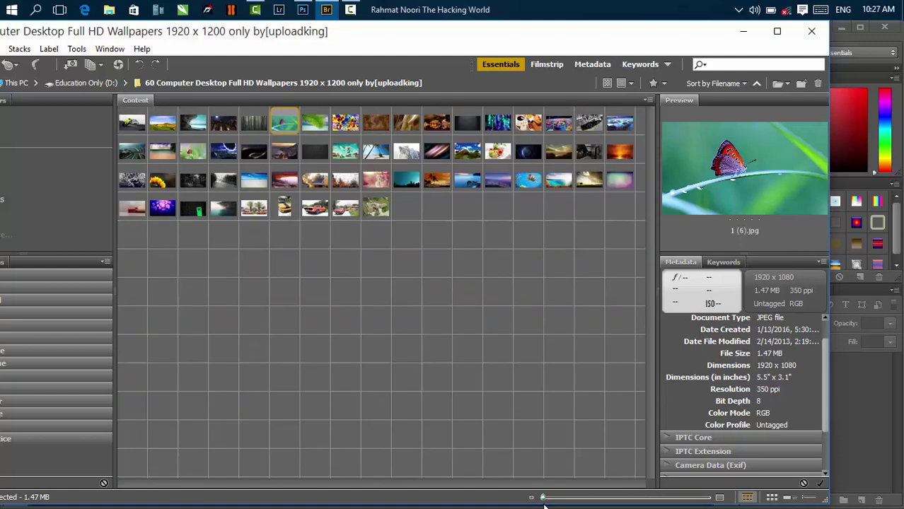
{"action": "left_click", "coordinate": [720, 500]}
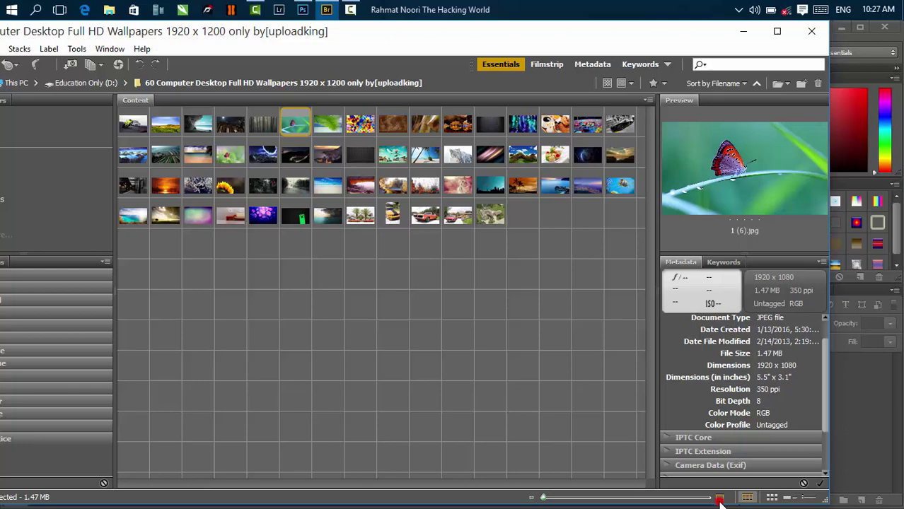
{"action": "left_click", "coordinate": [720, 499]}
{"action": "left_click", "coordinate": [720, 499]}
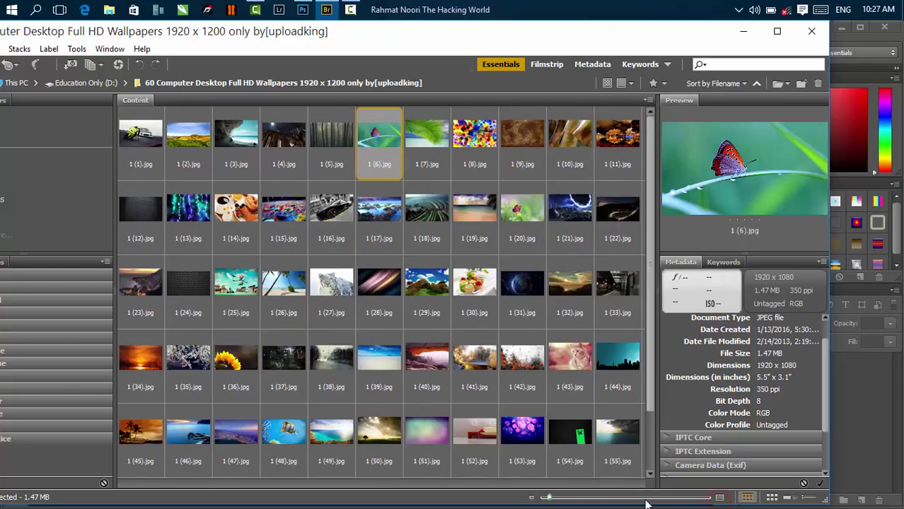
{"action": "left_click_drag", "start_coordinate": [550, 499], "coordinate": [548, 500]}
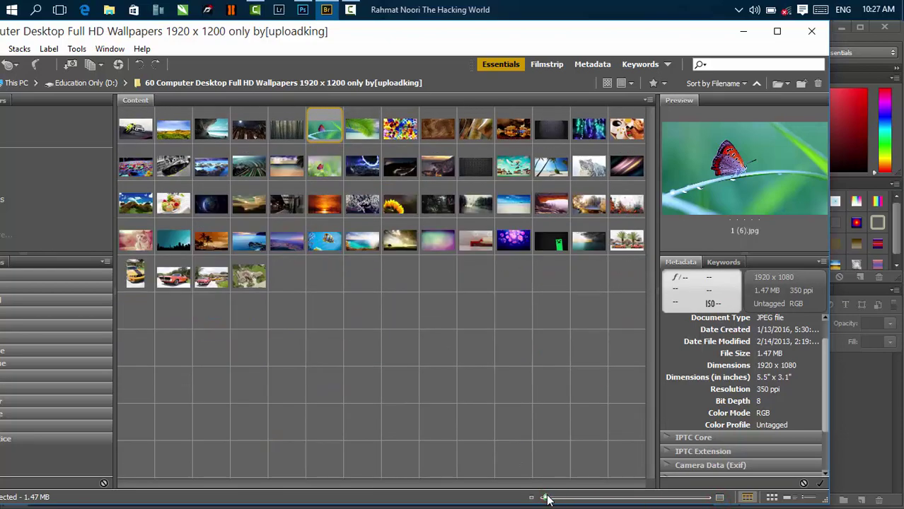
{"action": "left_click", "coordinate": [778, 499]}
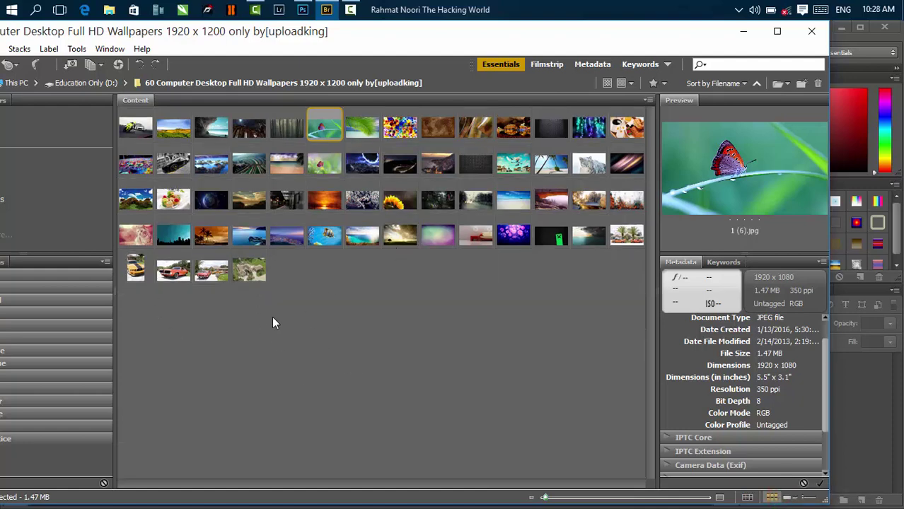
{"action": "left_click", "coordinate": [747, 497]}
Step: Switch to thumbnail view, then details view, and preview wallpapers 1 (1) to 1 (3).jpg
{"action": "left_click", "coordinate": [358, 300]}
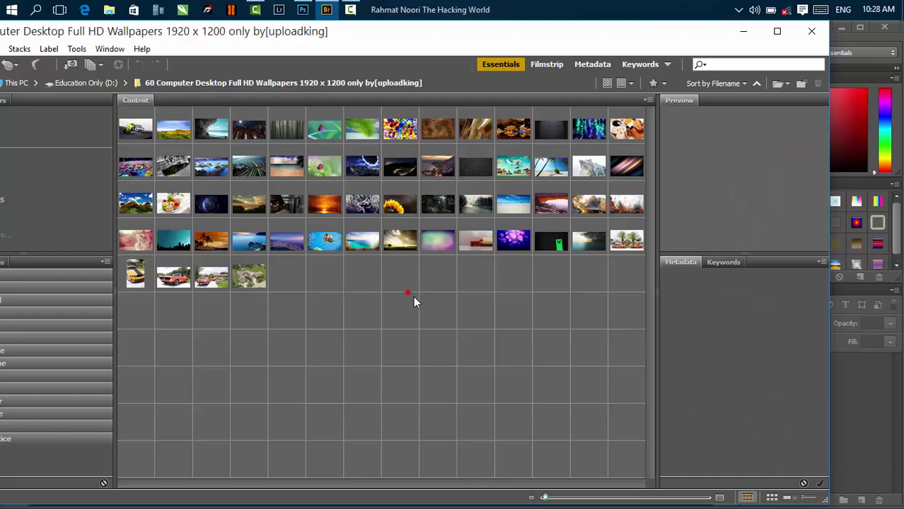
{"action": "left_click", "coordinate": [771, 498]}
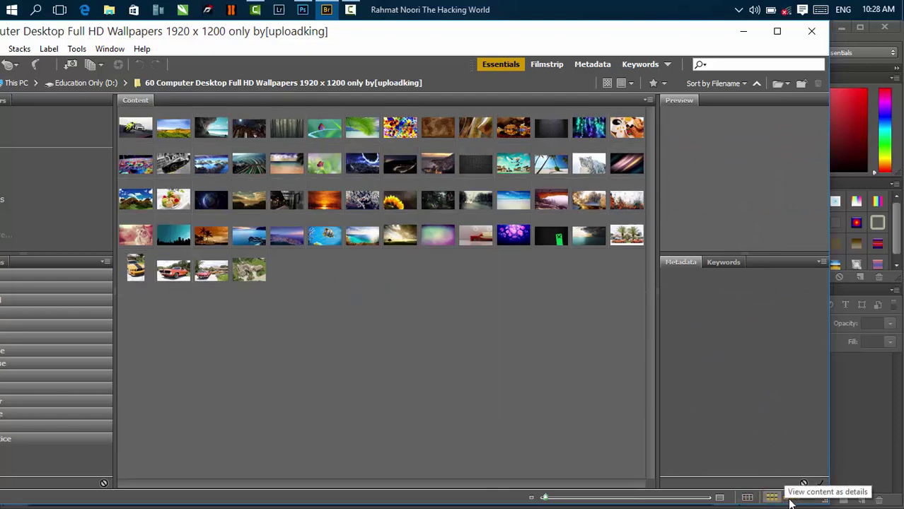
{"action": "left_click", "coordinate": [791, 499]}
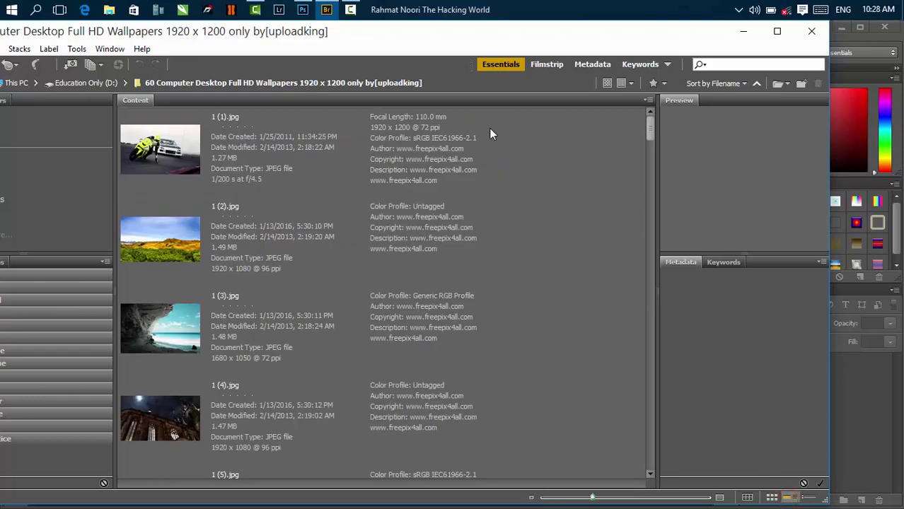
{"action": "left_click", "coordinate": [414, 134]}
{"action": "left_click", "coordinate": [414, 271]}
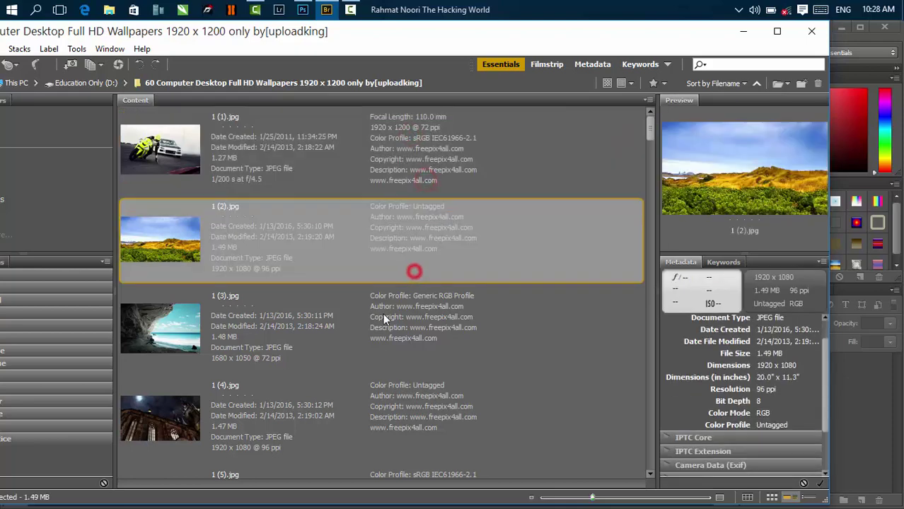
{"action": "left_click", "coordinate": [383, 337]}
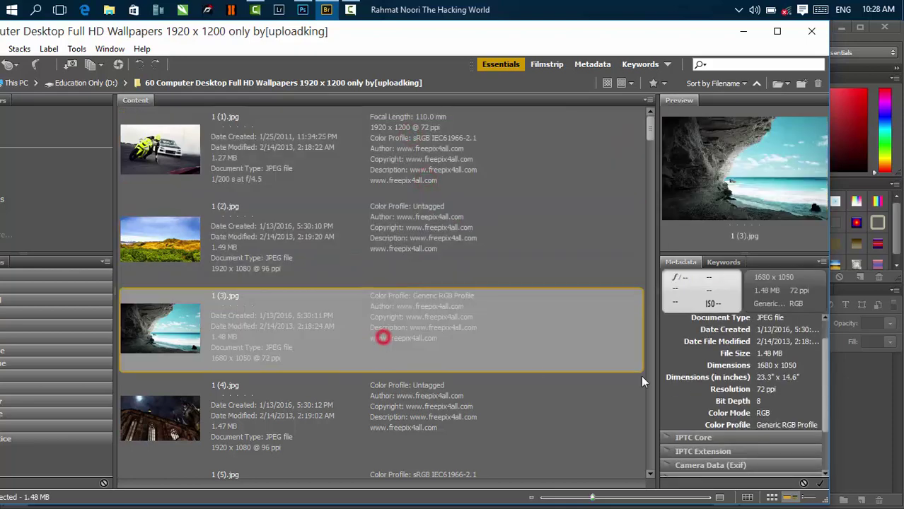
Step: Show the wallpapers in list view, select 1 (8).jpg, widen and maximize the window
{"action": "left_click", "coordinate": [817, 499]}
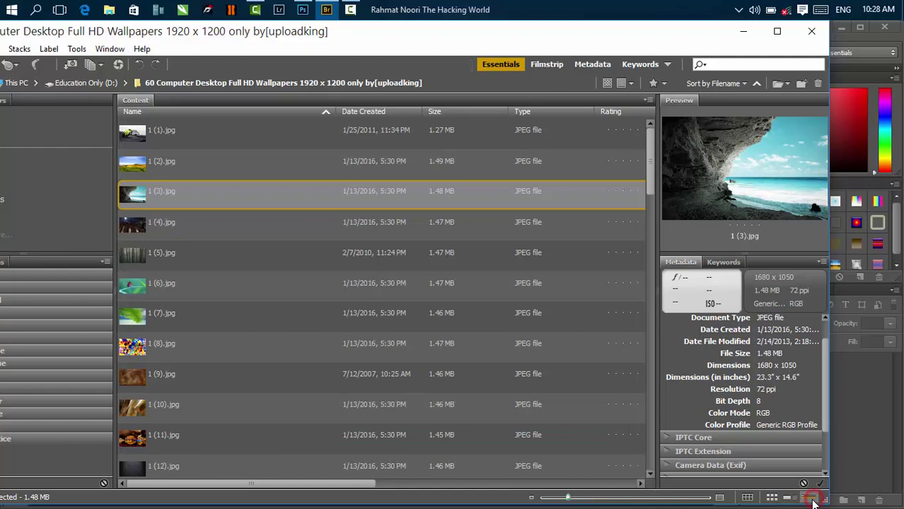
{"action": "left_click", "coordinate": [227, 295]}
{"action": "left_click", "coordinate": [256, 357]}
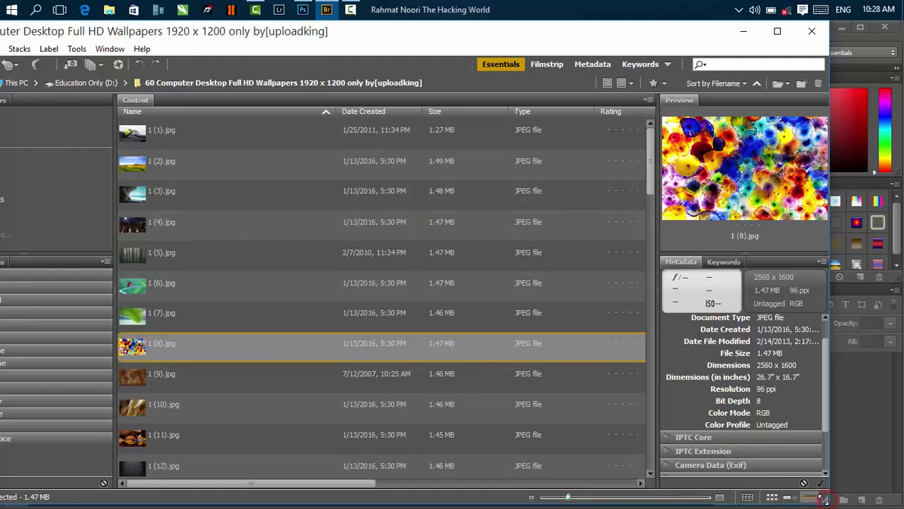
{"action": "left_click_drag", "start_coordinate": [822, 499], "coordinate": [900, 494]}
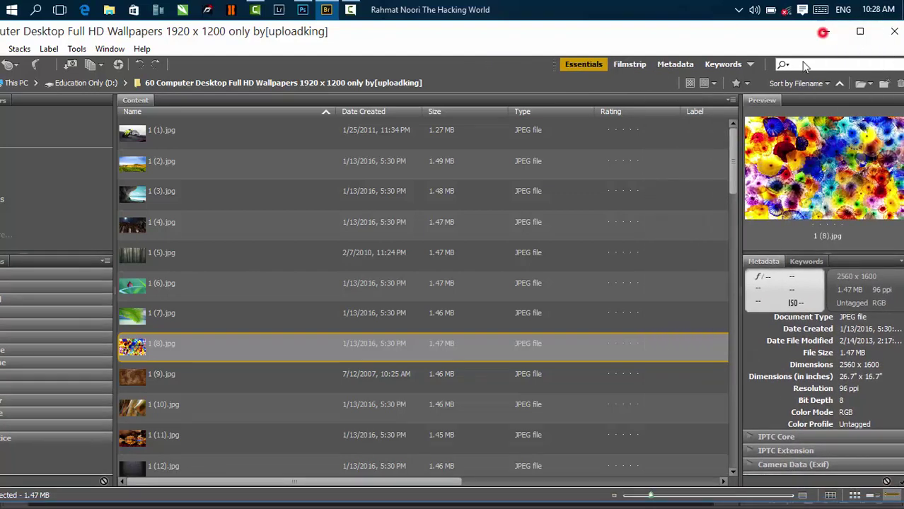
{"action": "double_click", "coordinate": [722, 32]}
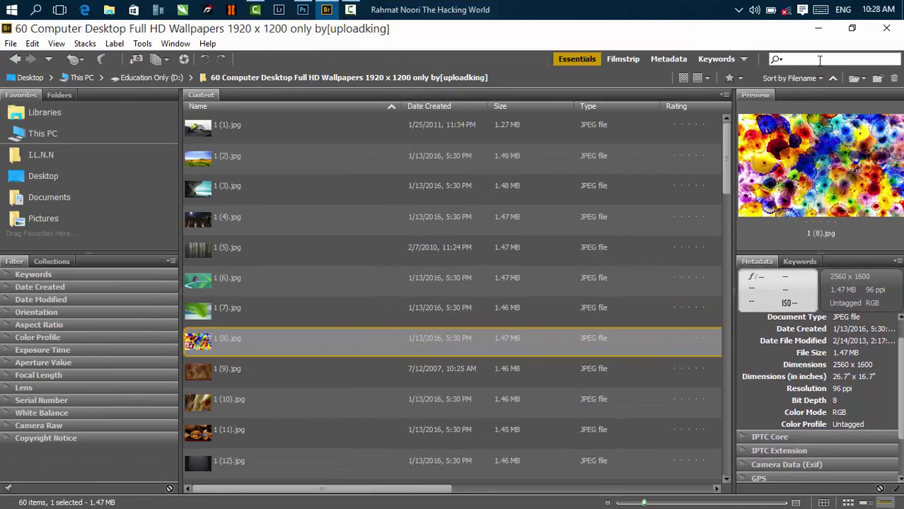
Step: Enter 'AS' in the search box and reset the Essentials workspace layout
{"action": "left_click", "coordinate": [819, 60]}
{"action": "type", "text": "AS"}
{"action": "left_click", "coordinate": [566, 63]}
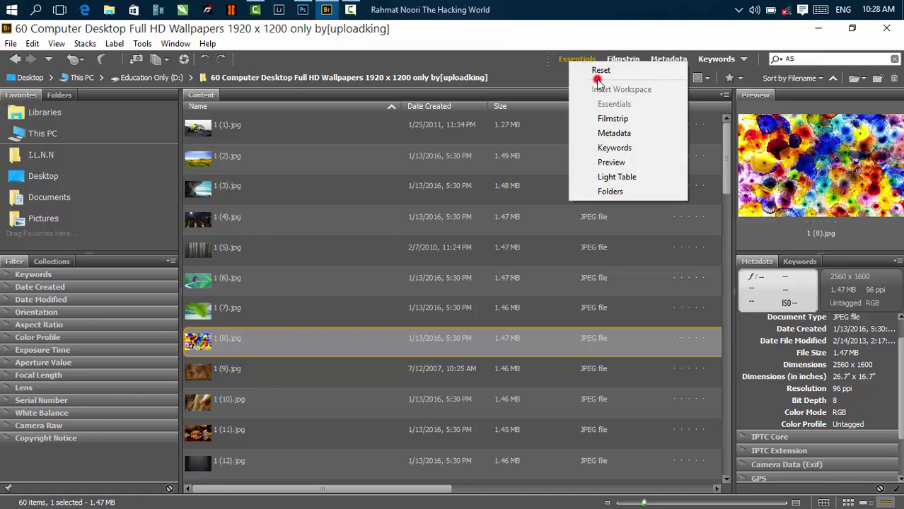
{"action": "left_click", "coordinate": [596, 75]}
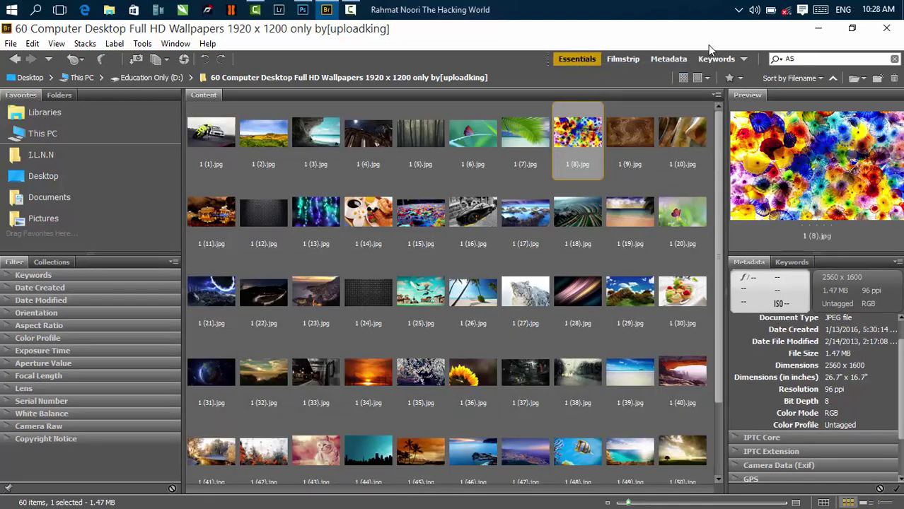
Step: Search the wallpaper folder for '1', then for 'A', returning all 60 images
{"action": "left_click", "coordinate": [810, 59]}
{"action": "key", "text": "BackSpace"}
{"action": "key", "text": "BackSpace"}
{"action": "type", "text": "1"}
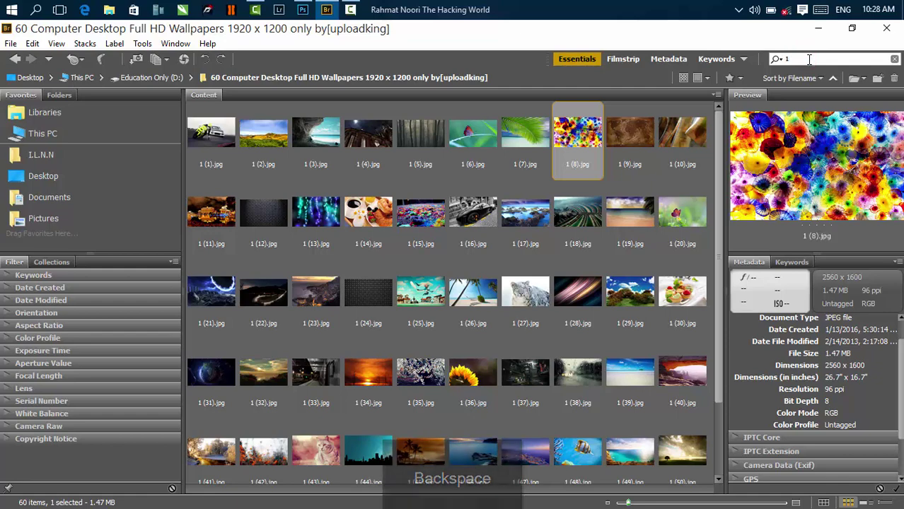
{"action": "key", "text": "Return"}
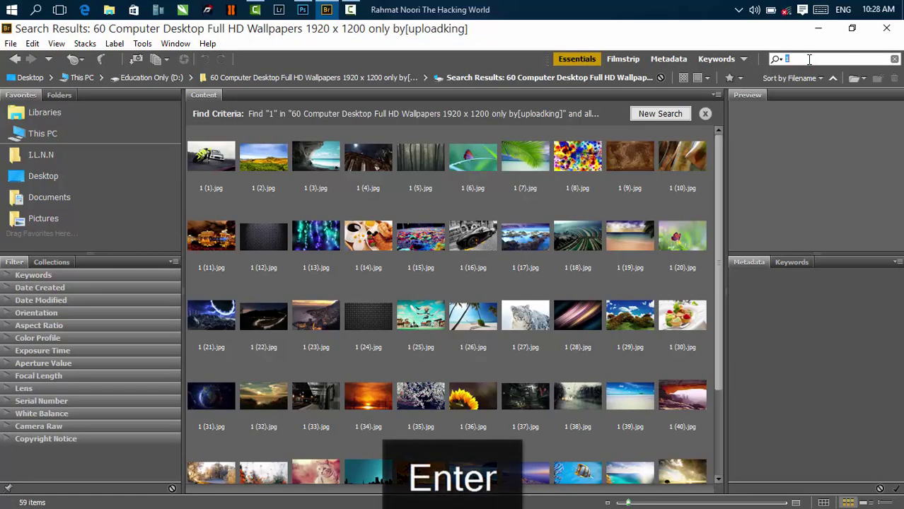
{"action": "key", "text": "BackSpace"}
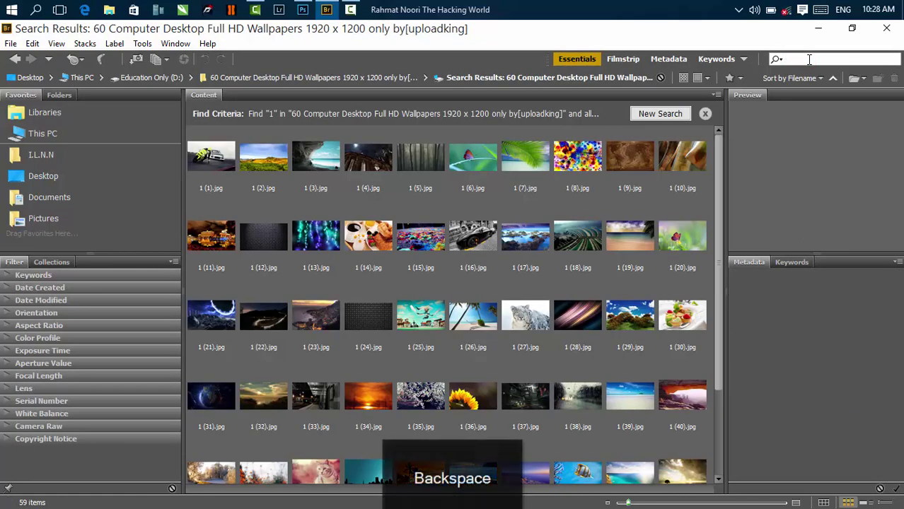
{"action": "type", "text": "A"}
{"action": "key", "text": "Return"}
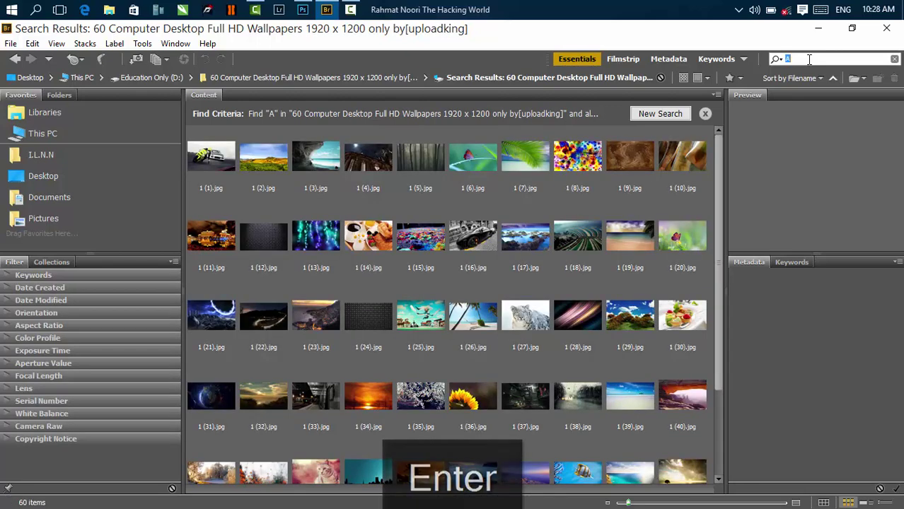
{"action": "key", "text": "BackSpace"}
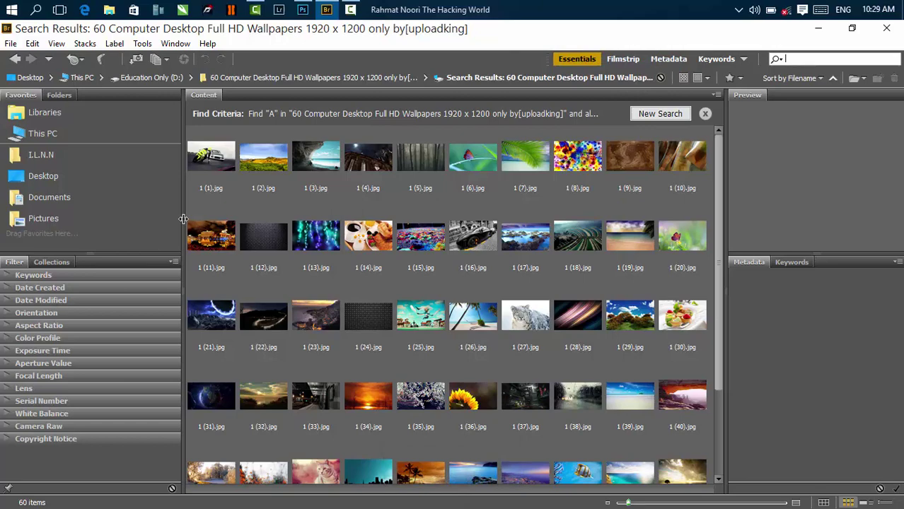
Step: Open the breakfast photo 1 (14).jpg in Photoshop and return to Bridge
{"action": "left_click", "coordinate": [356, 267]}
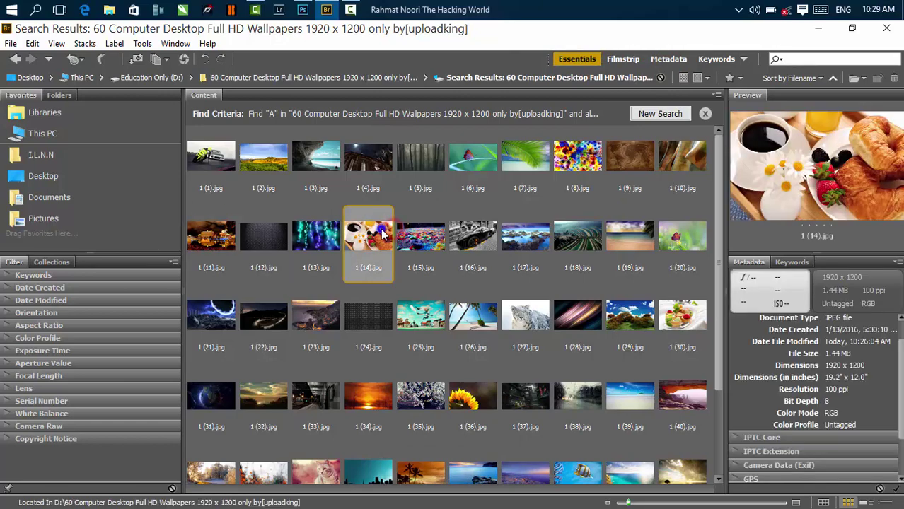
{"action": "right_click", "coordinate": [386, 234]}
{"action": "left_click", "coordinate": [416, 196]}
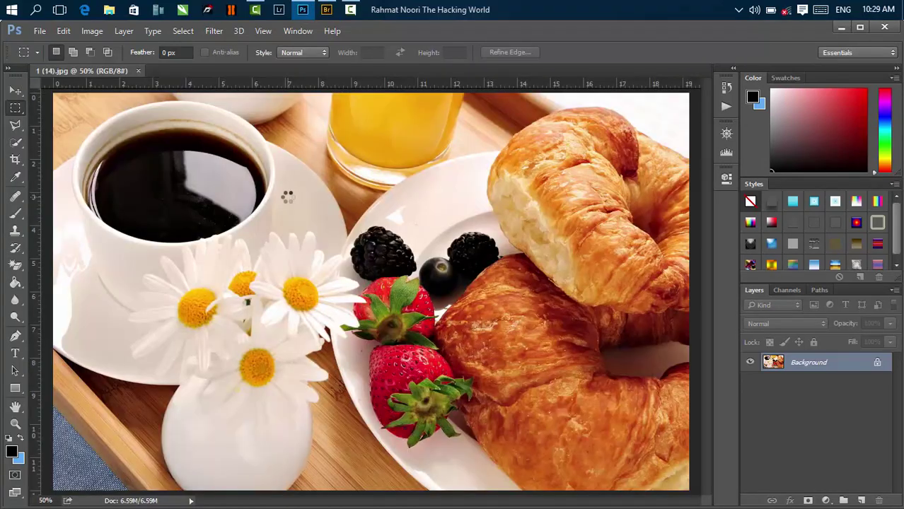
{"action": "left_click", "coordinate": [326, 9]}
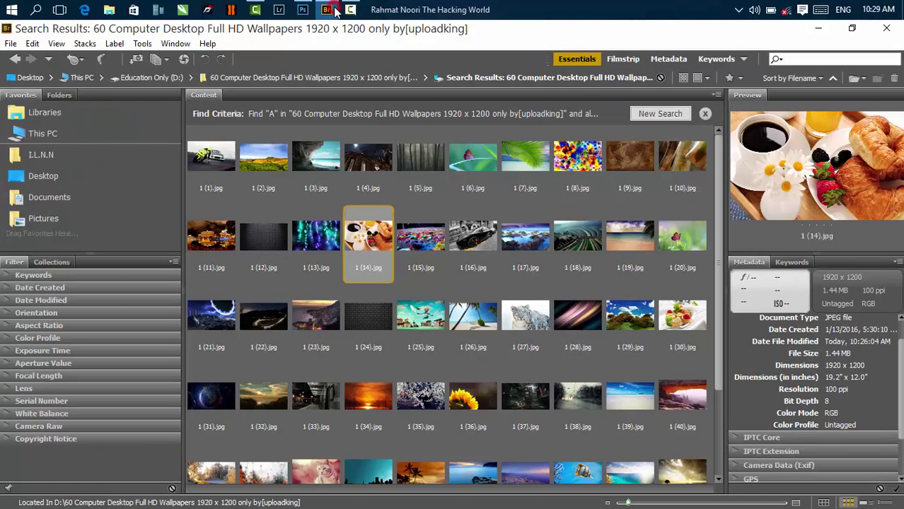
Step: Reveal 1 (15).jpg in Explorer, close Explorer, and select 1 (11).jpg
{"action": "right_click", "coordinate": [438, 262]}
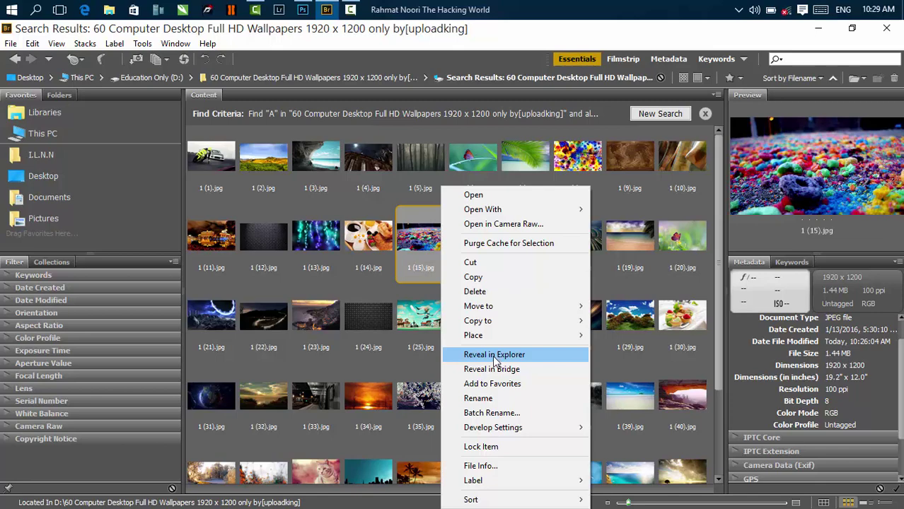
{"action": "left_click", "coordinate": [495, 356]}
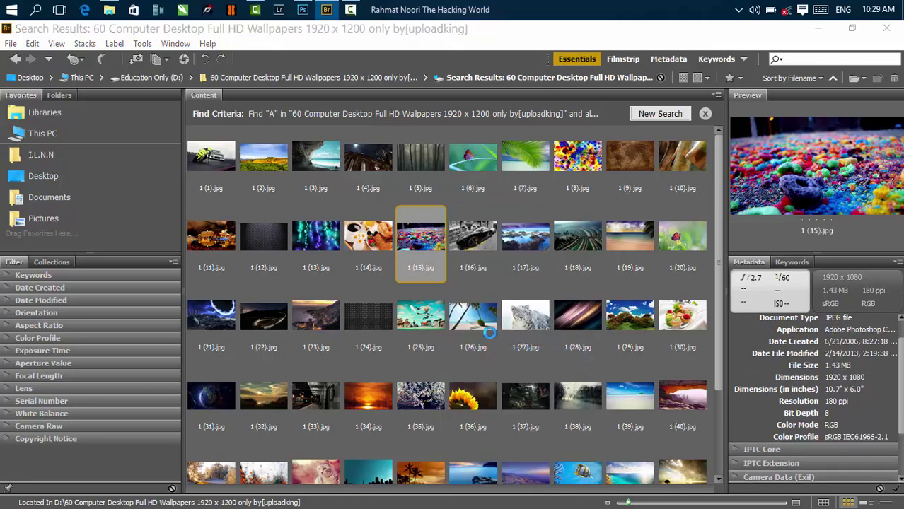
{"action": "scroll", "coordinate": [488, 293], "scroll_direction": "down", "scroll_amount": 5}
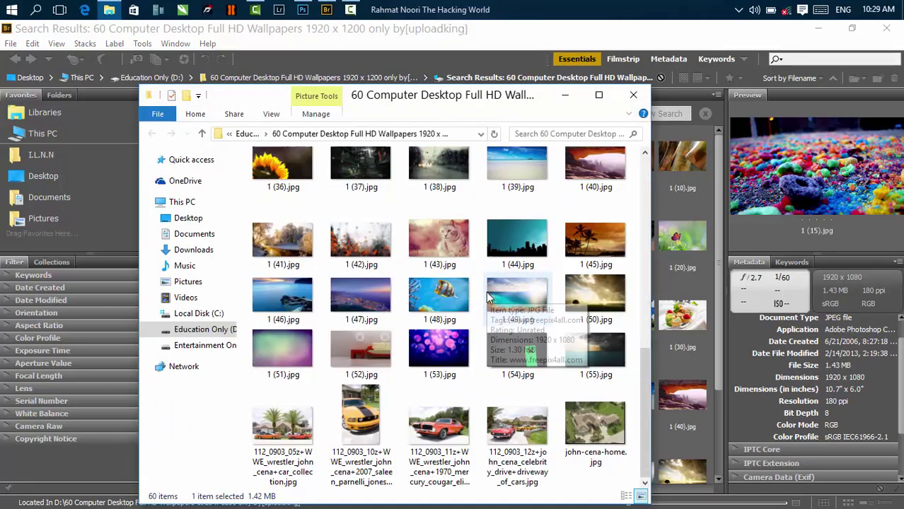
{"action": "left_click", "coordinate": [625, 99]}
{"action": "right_click", "coordinate": [284, 249]}
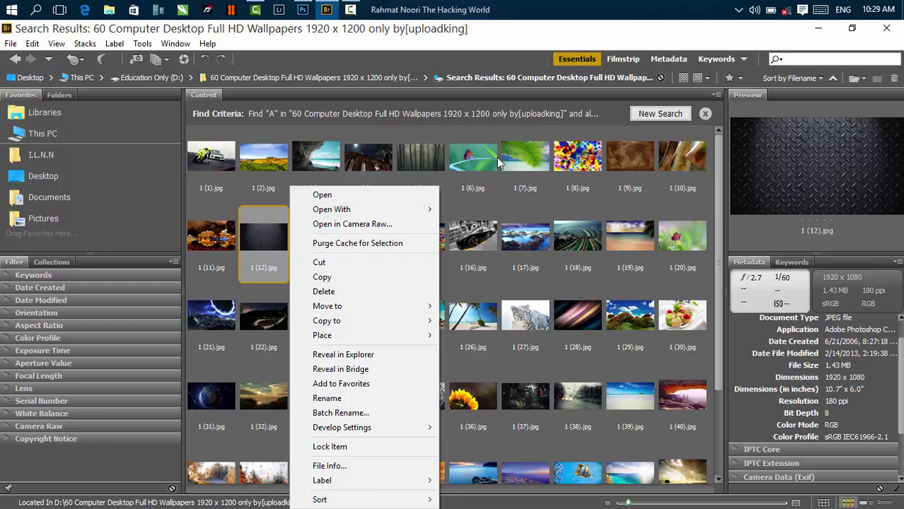
{"action": "left_click", "coordinate": [212, 238]}
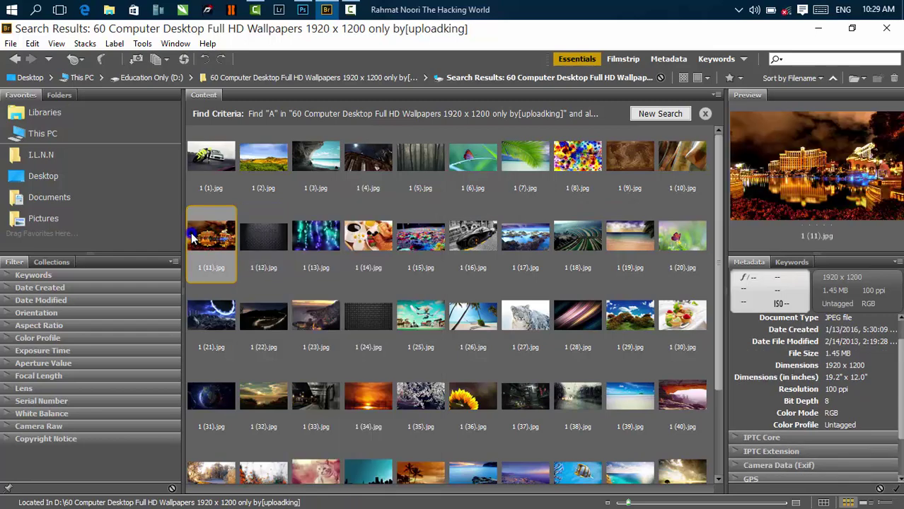
Step: Open 1 (11).jpg in Photoshop, close it, then close the breakfast photo via File > Close and Go to Bridge
{"action": "right_click", "coordinate": [194, 239]}
{"action": "left_click", "coordinate": [235, 193]}
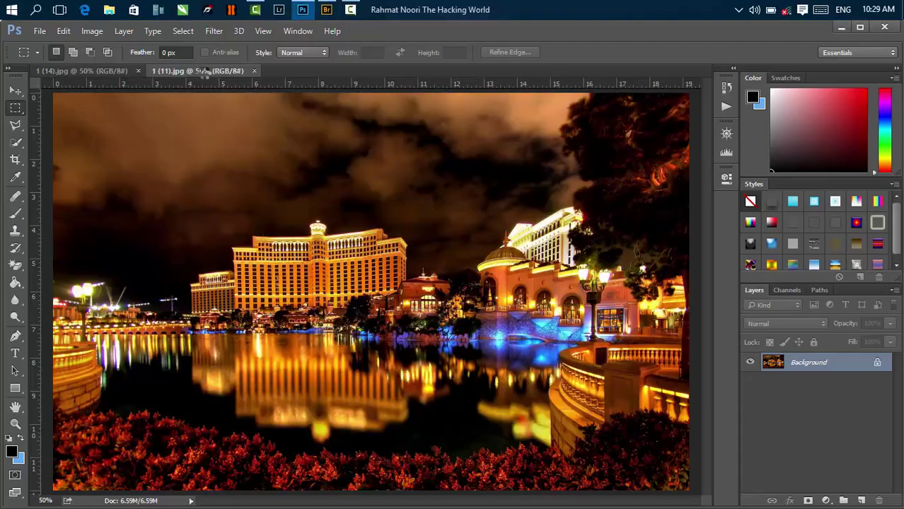
{"action": "left_click", "coordinate": [254, 71]}
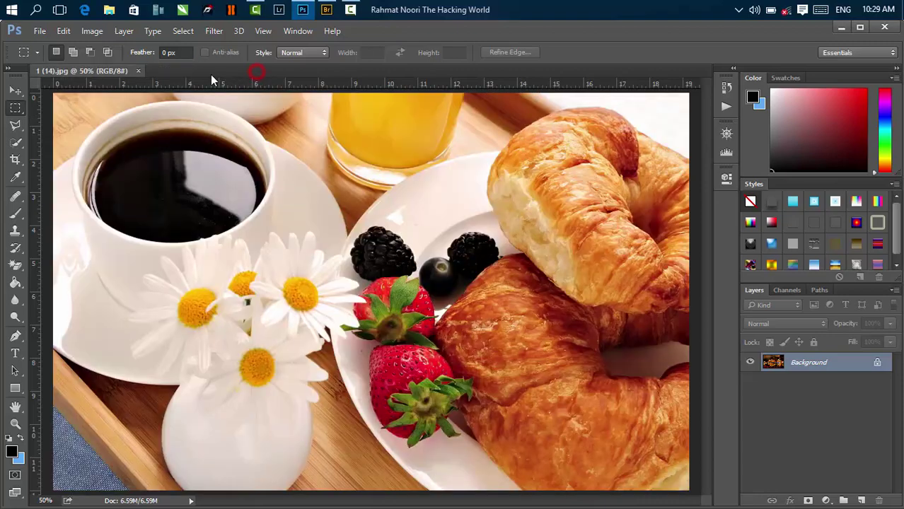
{"action": "left_click", "coordinate": [40, 31]}
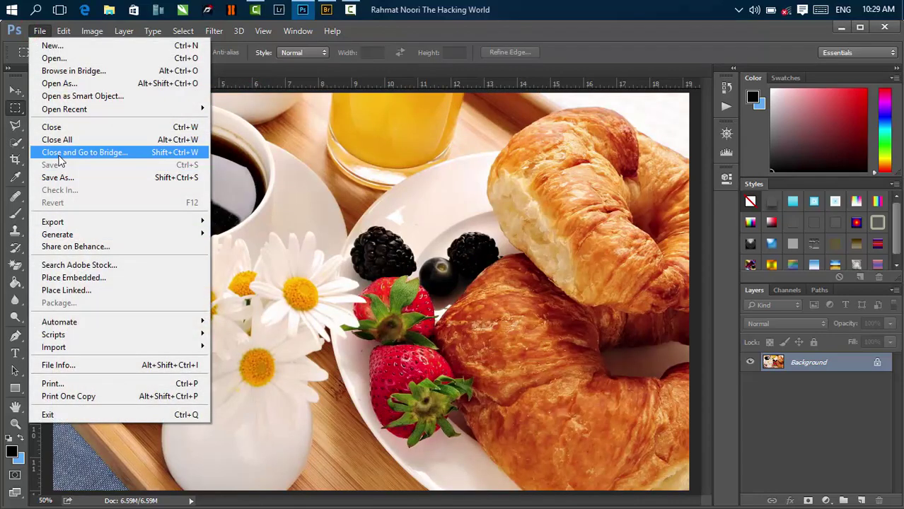
{"action": "left_click", "coordinate": [60, 152]}
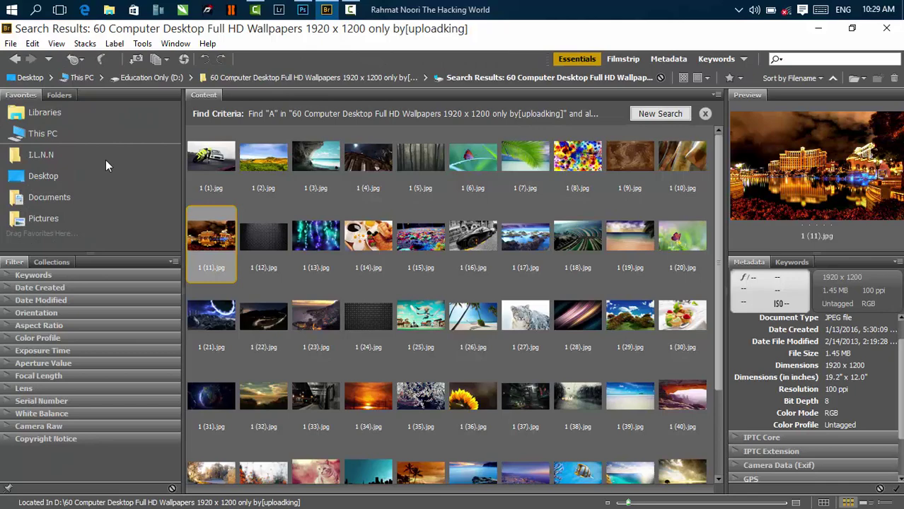